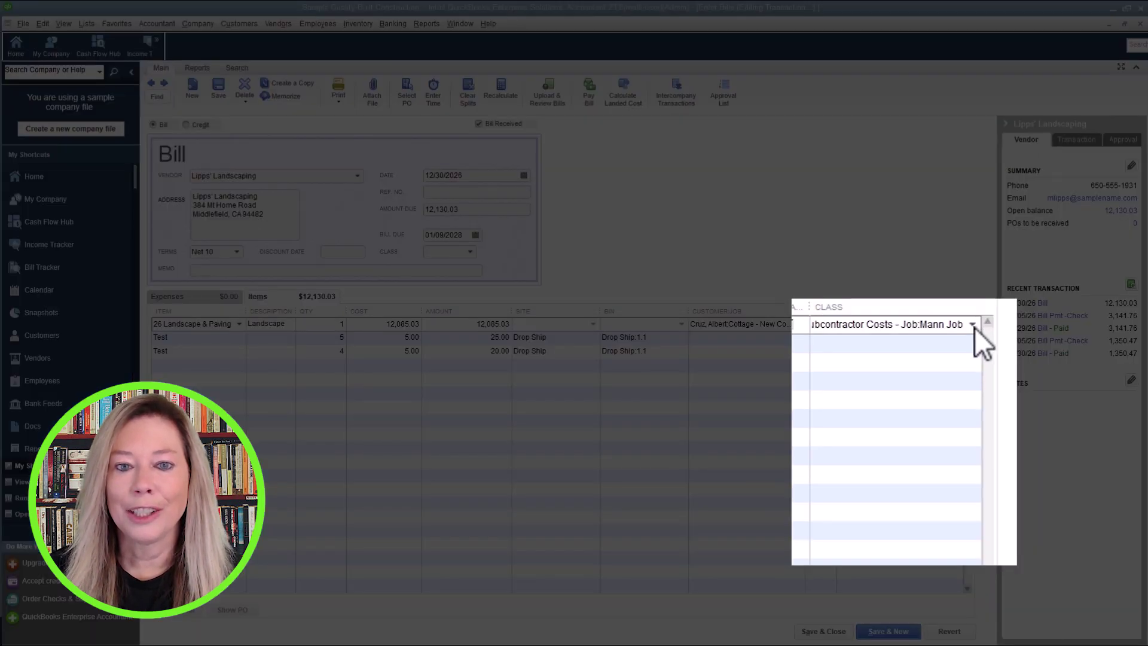
Check the bill line's Class, then find Profit & Loss by Class under Company & Financial reports.
click(972, 325)
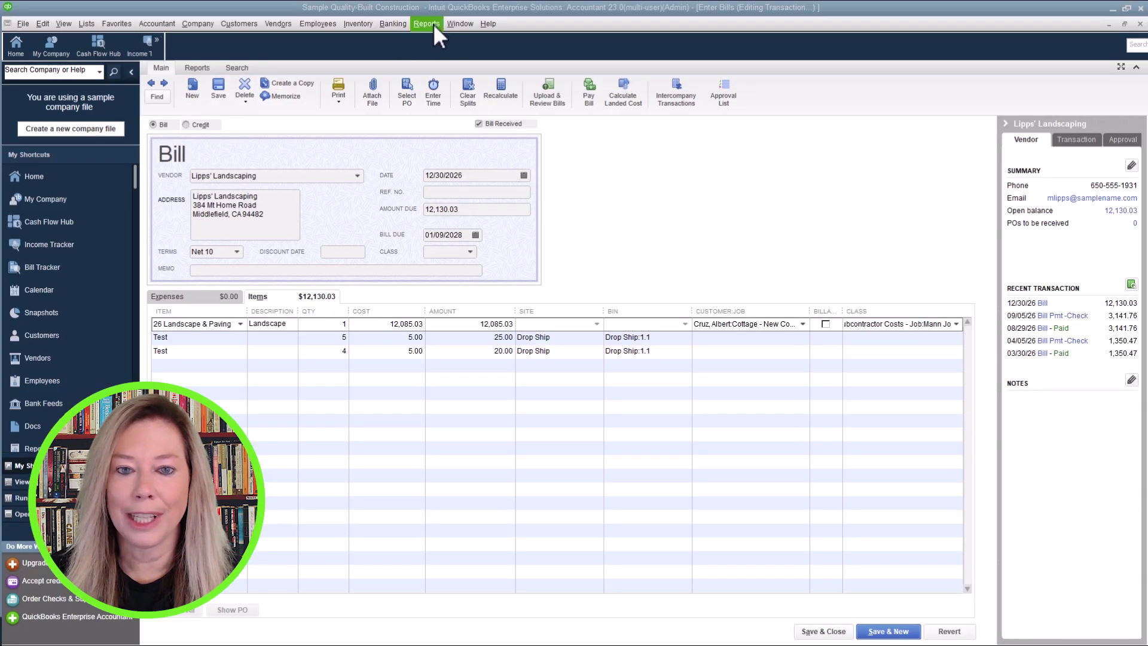
click(433, 24)
mouse_move(447, 190)
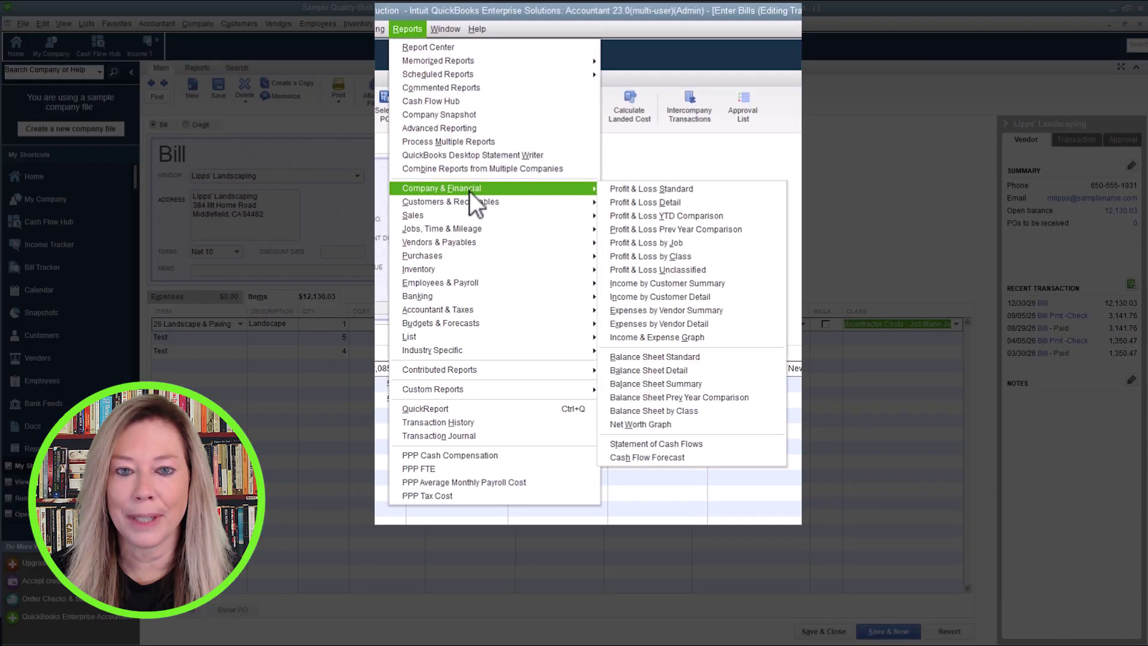
click(729, 253)
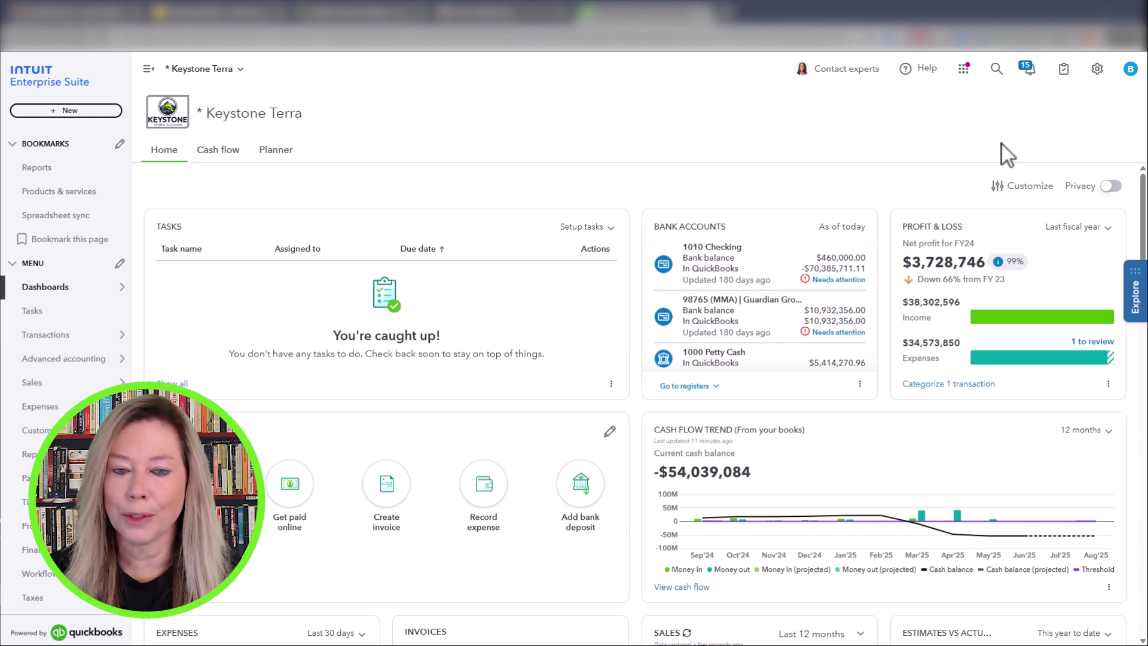
Leave the company unchanged and open the Dimensions overview from the gear menu.
click(240, 71)
click(241, 70)
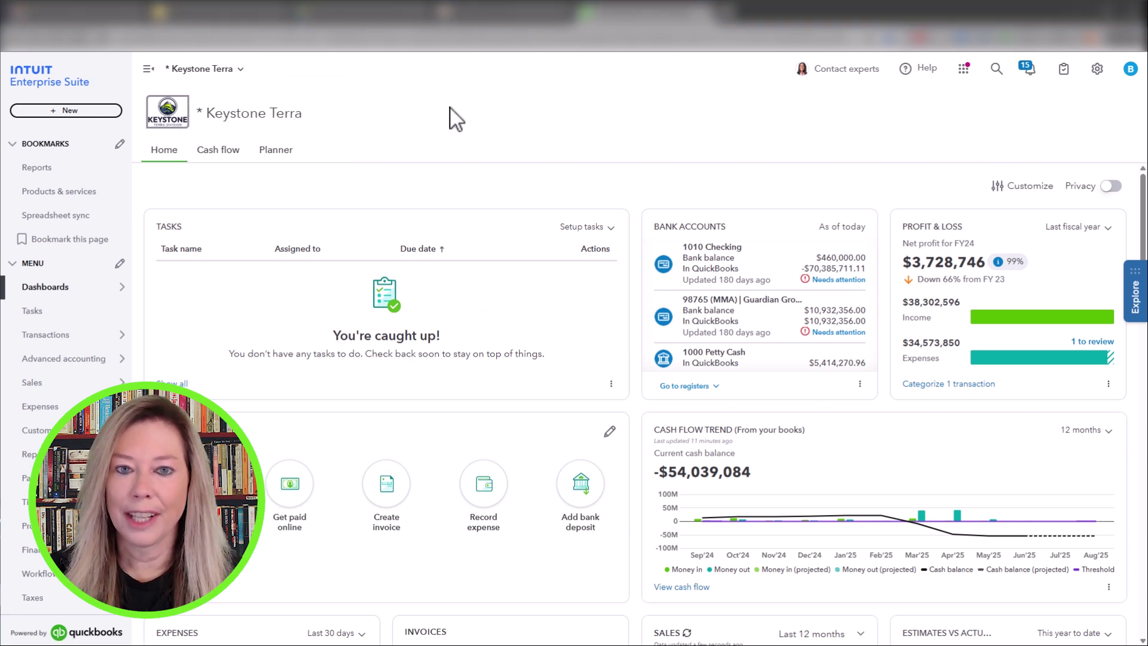
click(1096, 71)
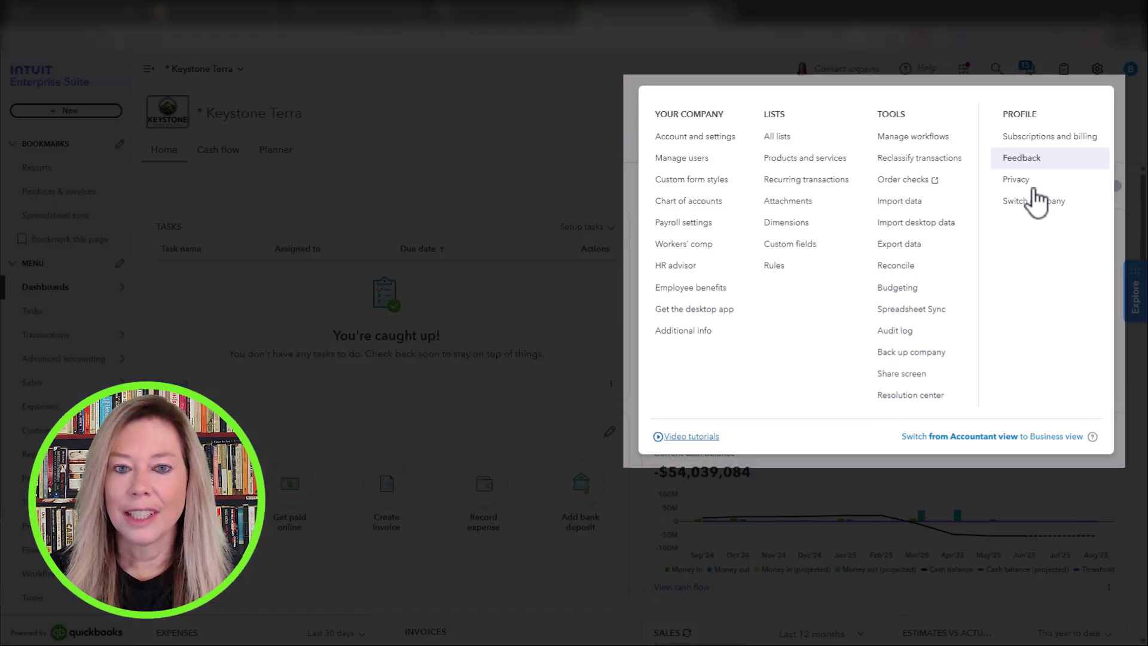
click(834, 232)
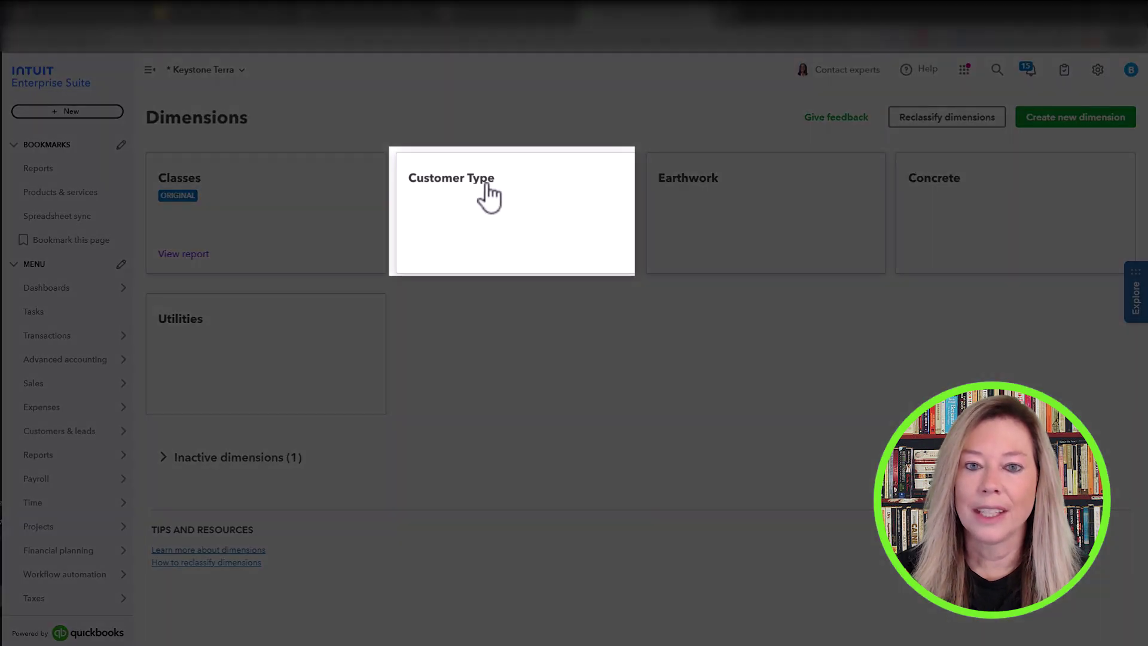
Open the Customer Type dimension to view its Commercial, Government and Residential values.
click(486, 185)
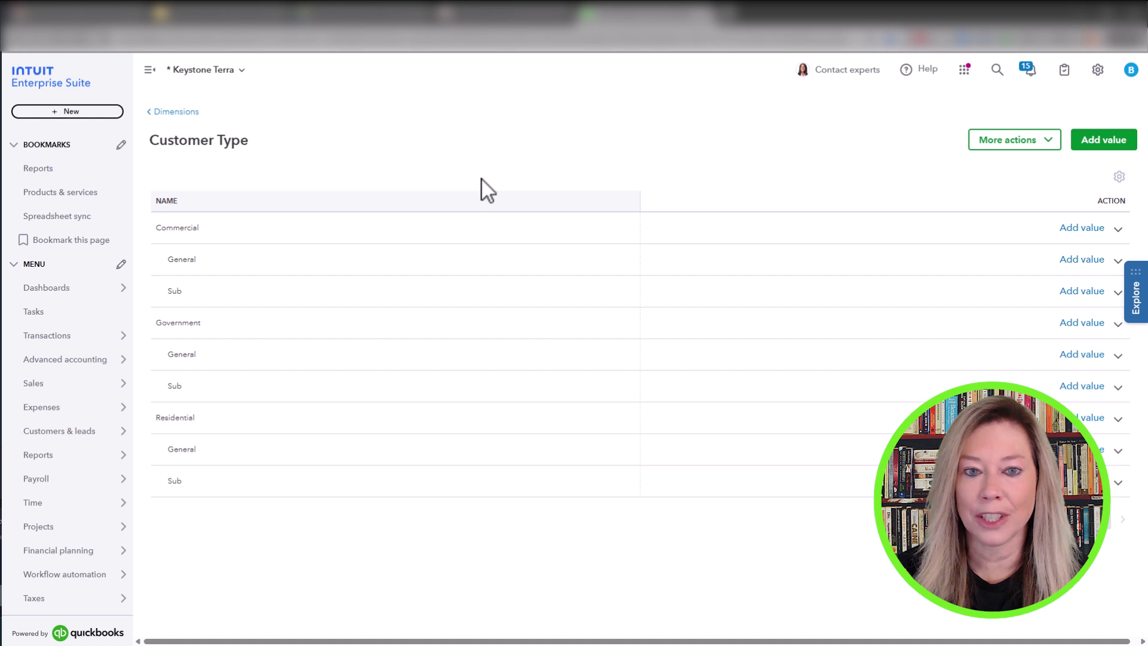
click(180, 112)
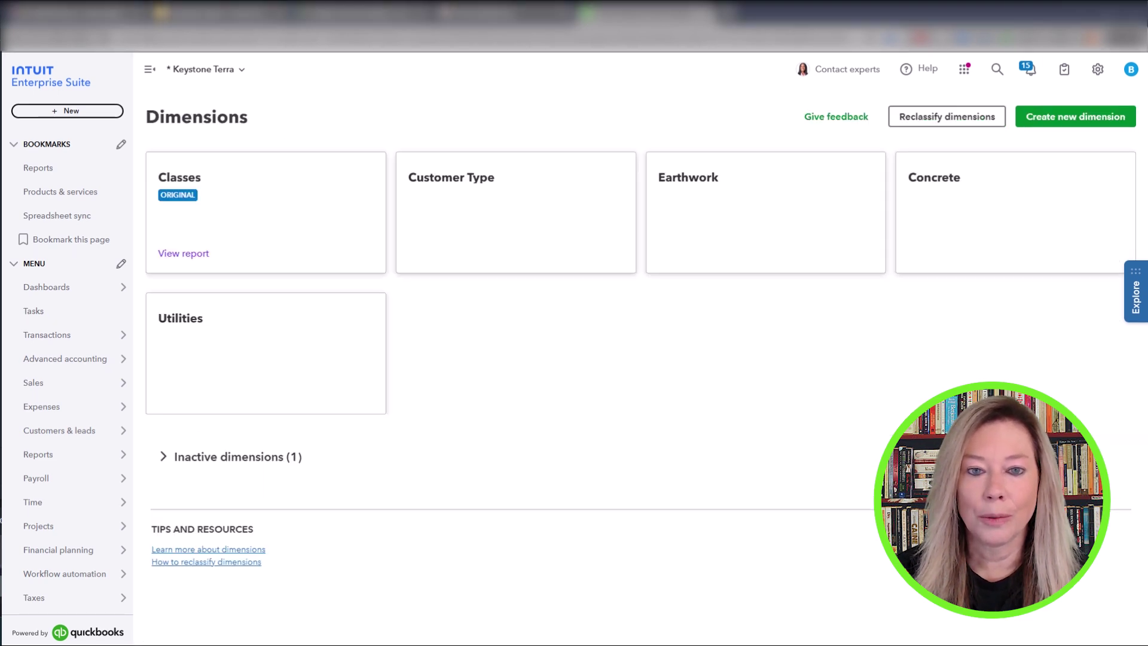
click(688, 185)
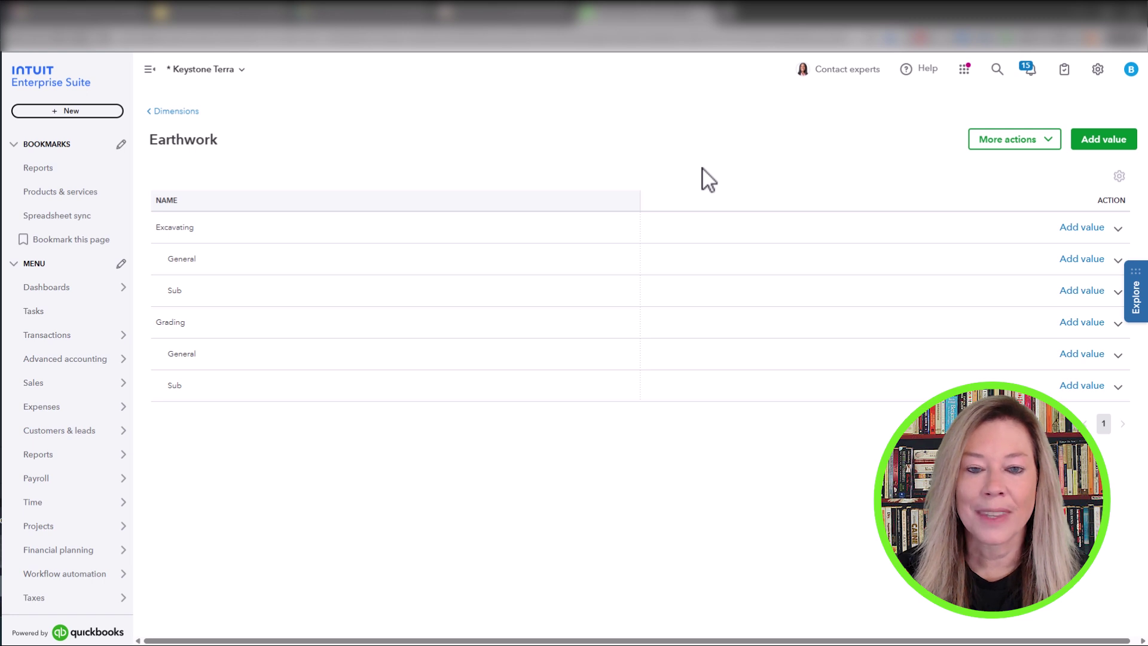
click(171, 114)
click(935, 187)
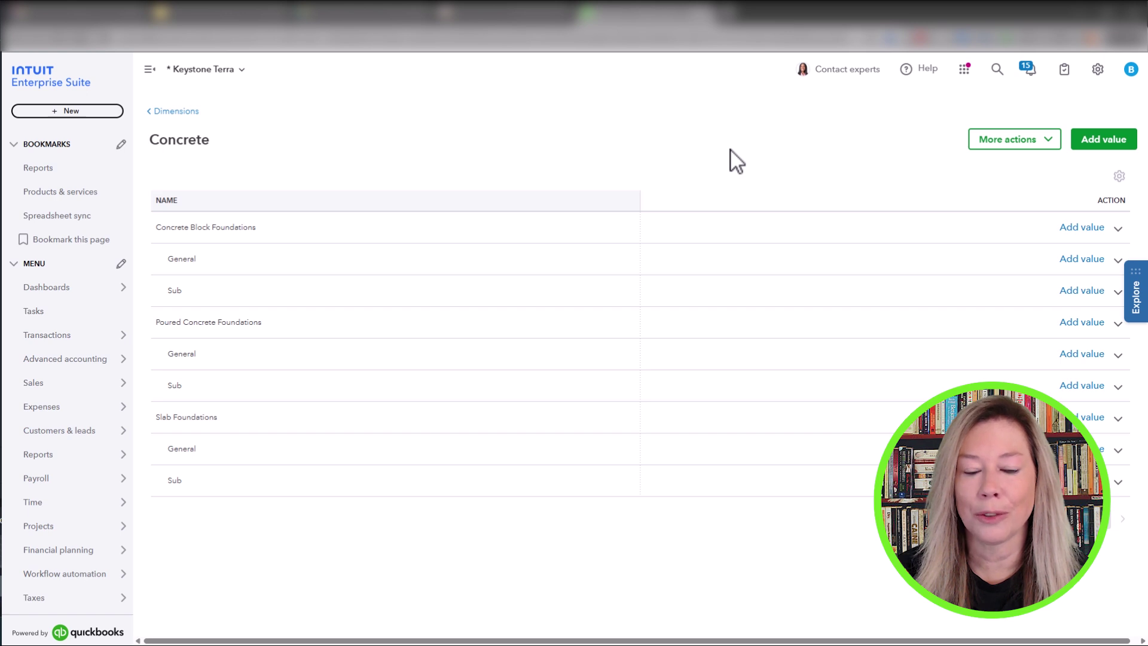
click(183, 111)
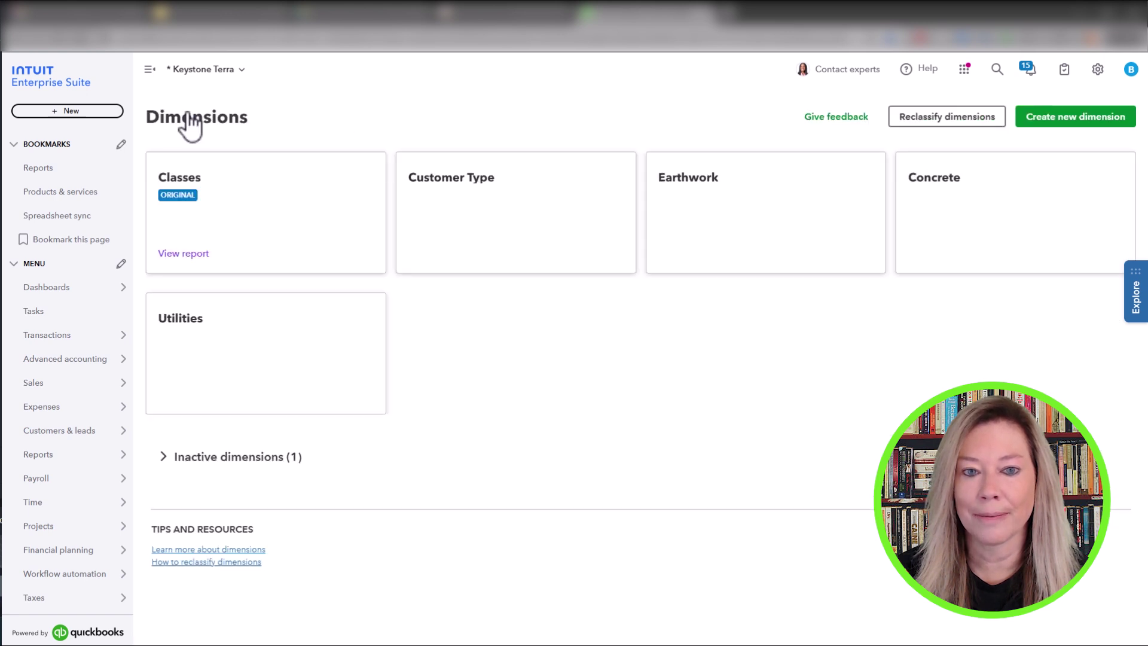
click(178, 318)
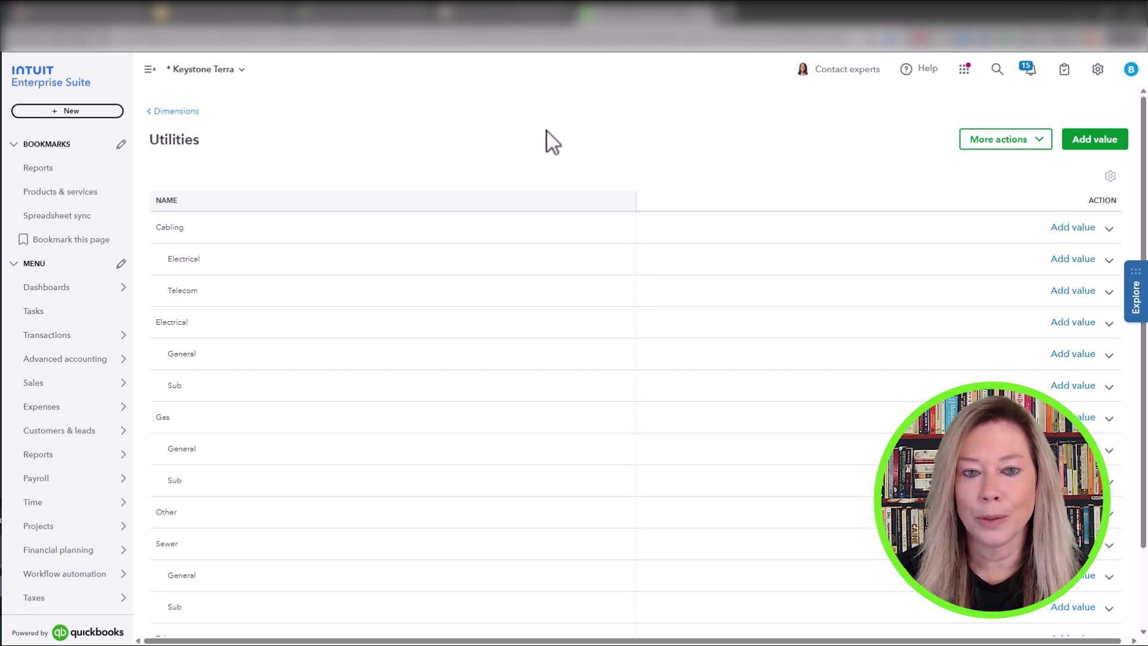
scroll(538, 197, down, 2)
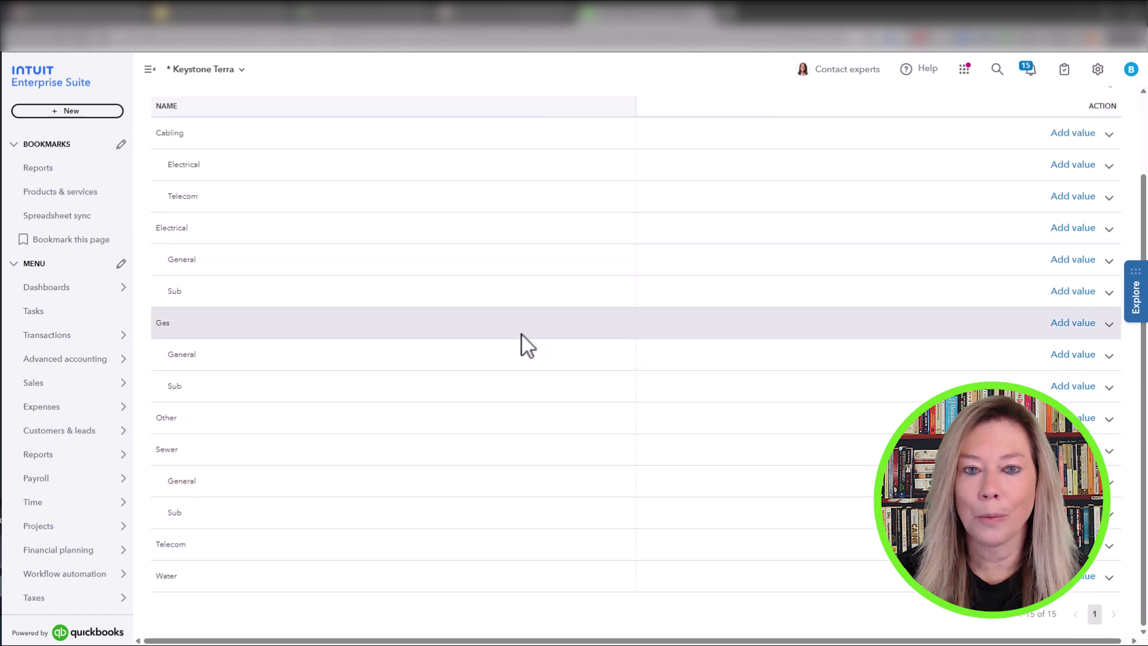
scroll(521, 329, up, 2)
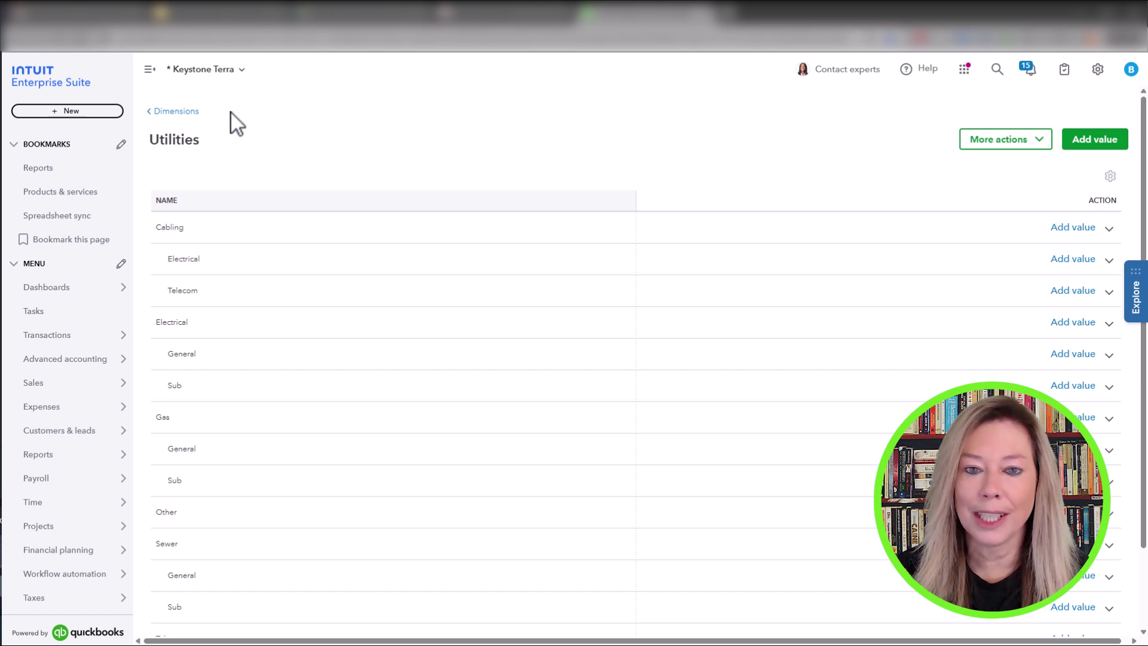
Go back to the Dimensions overview and try Create new dimension, hitting the 4-dimension limit.
click(196, 113)
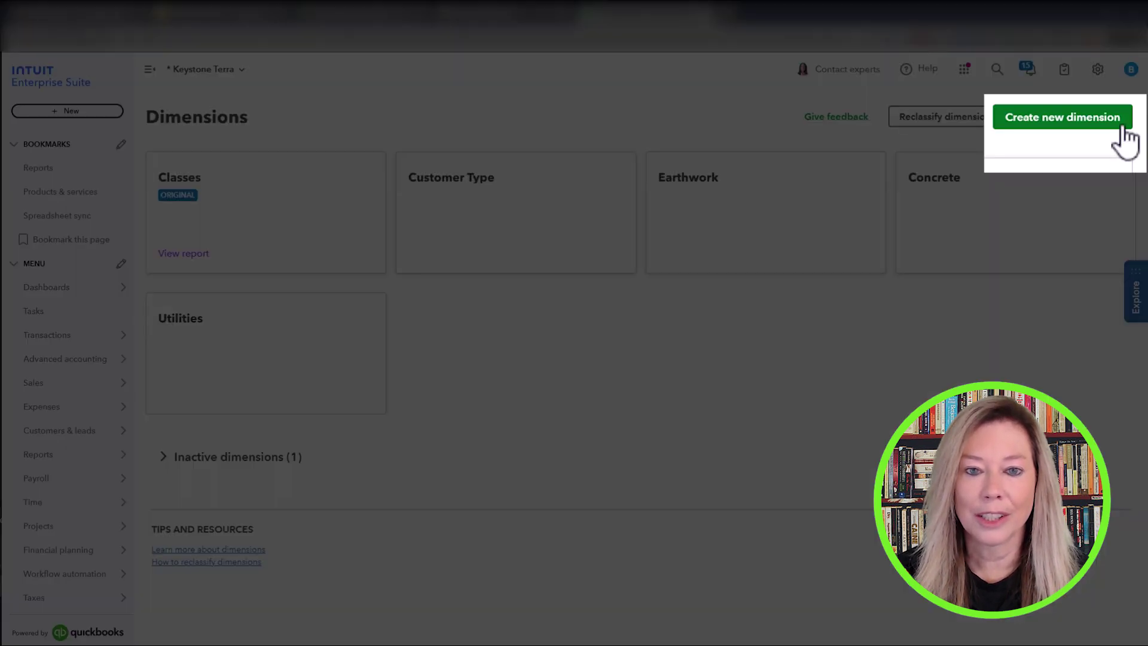
click(1127, 123)
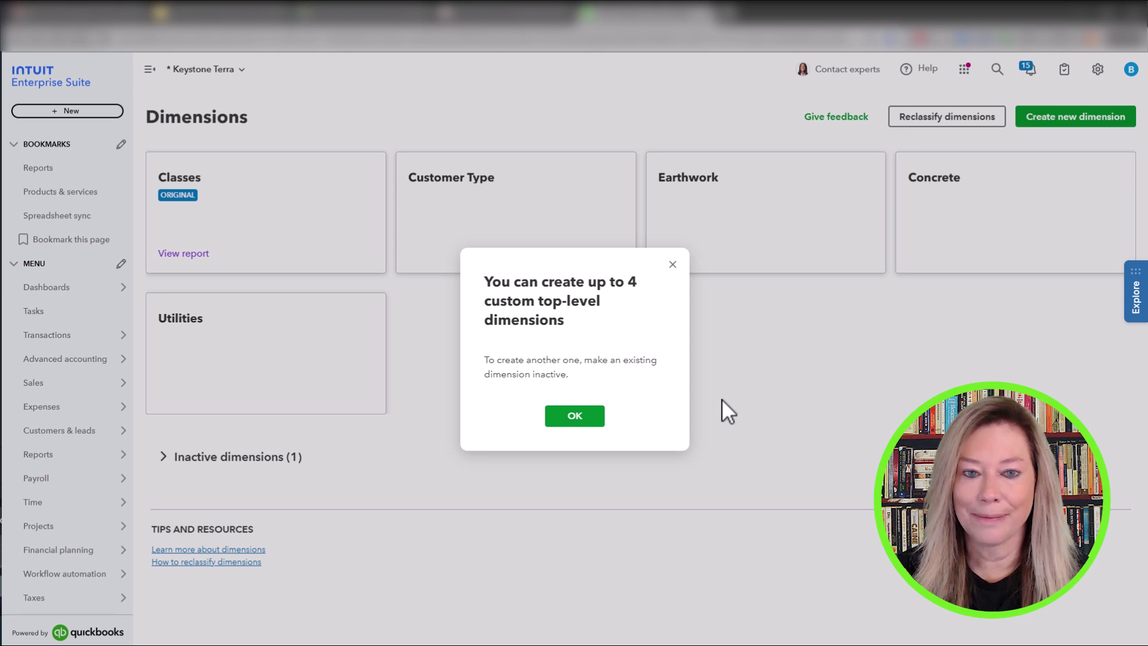
click(575, 420)
click(981, 123)
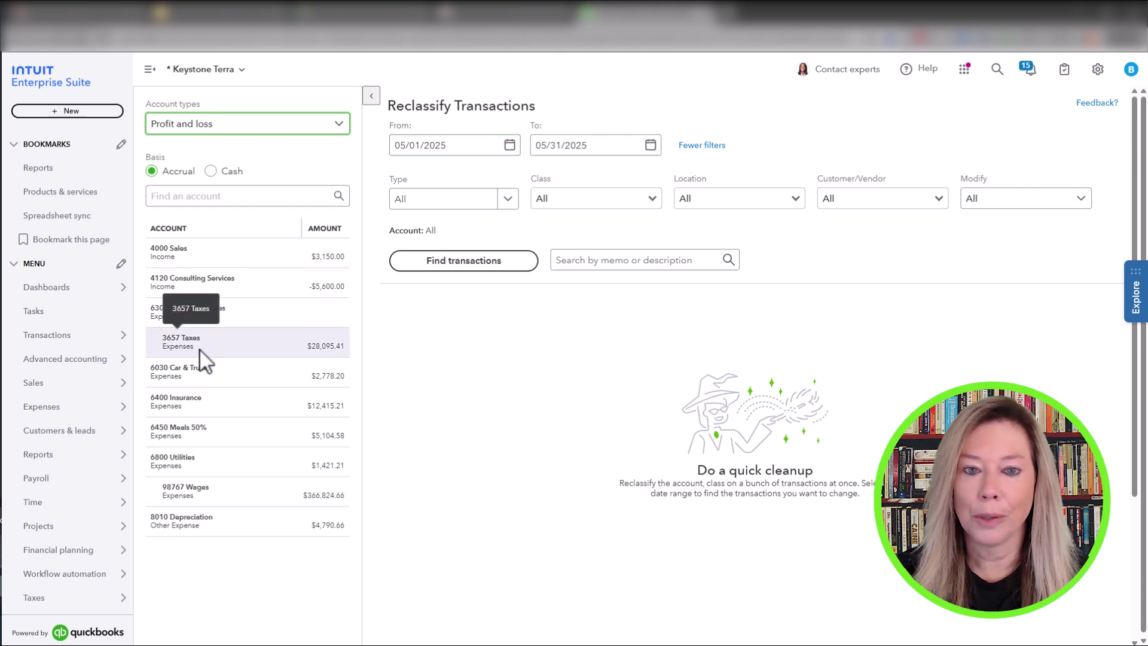
click(198, 376)
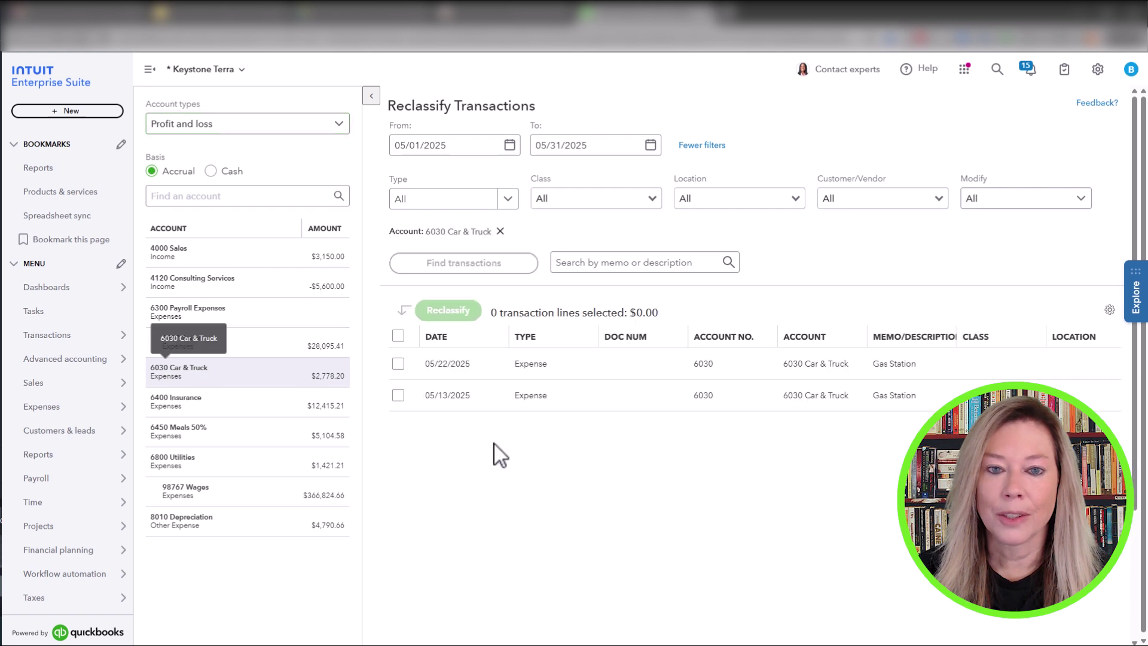
scroll(844, 567, down, 3)
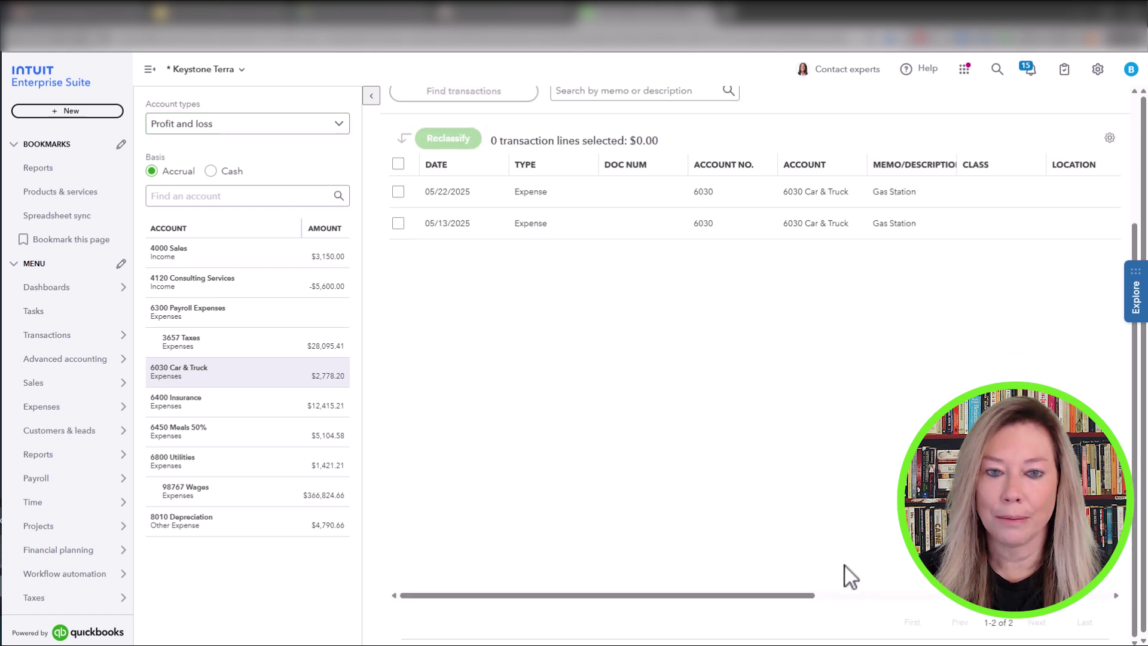
drag(808, 597, 1126, 598)
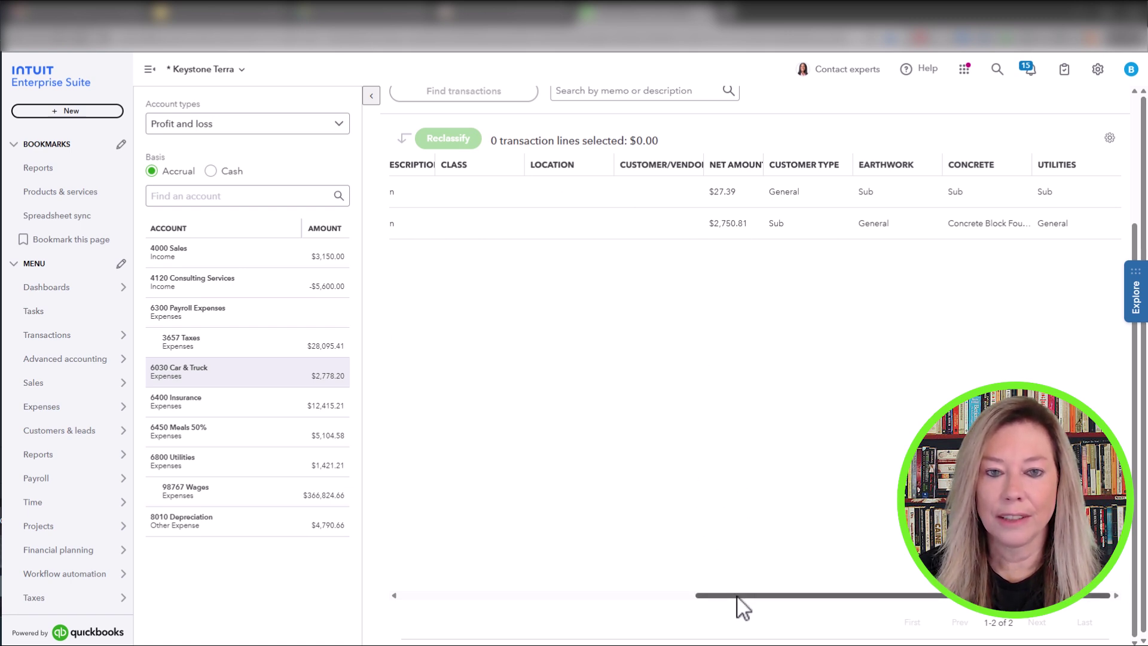
drag(735, 594, 361, 592)
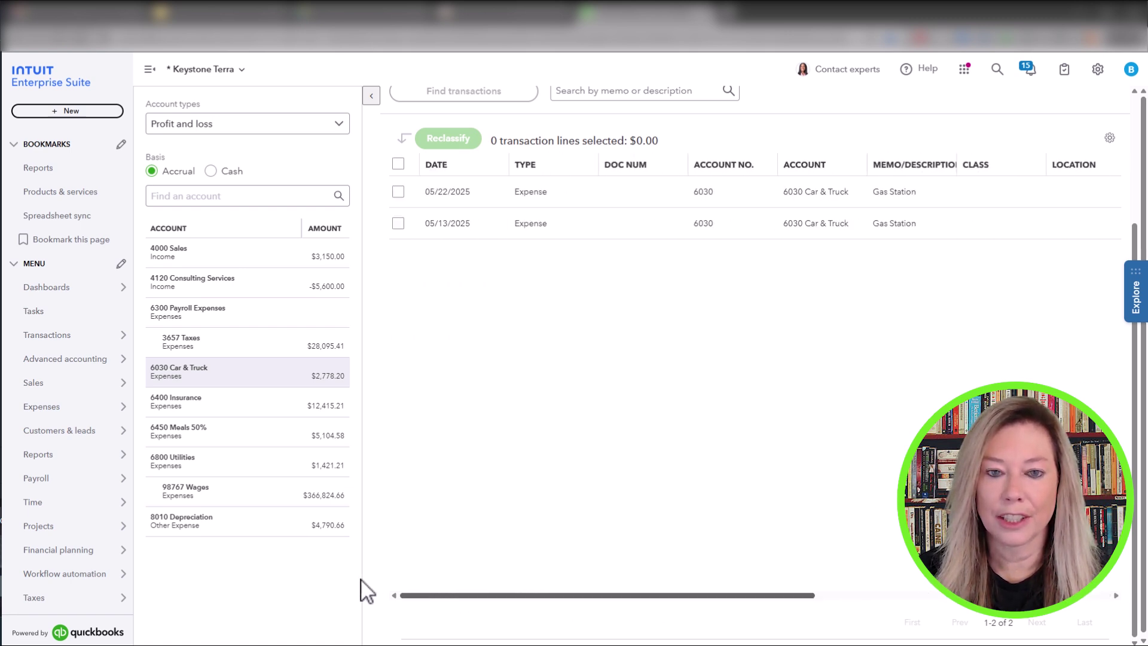
click(398, 192)
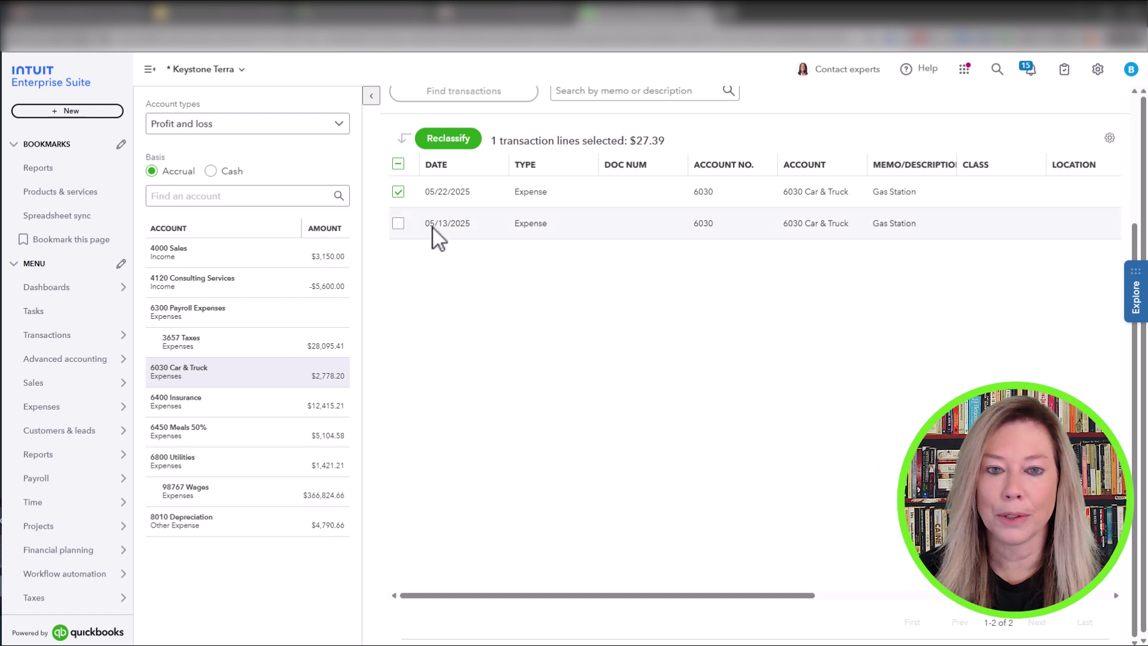
click(399, 223)
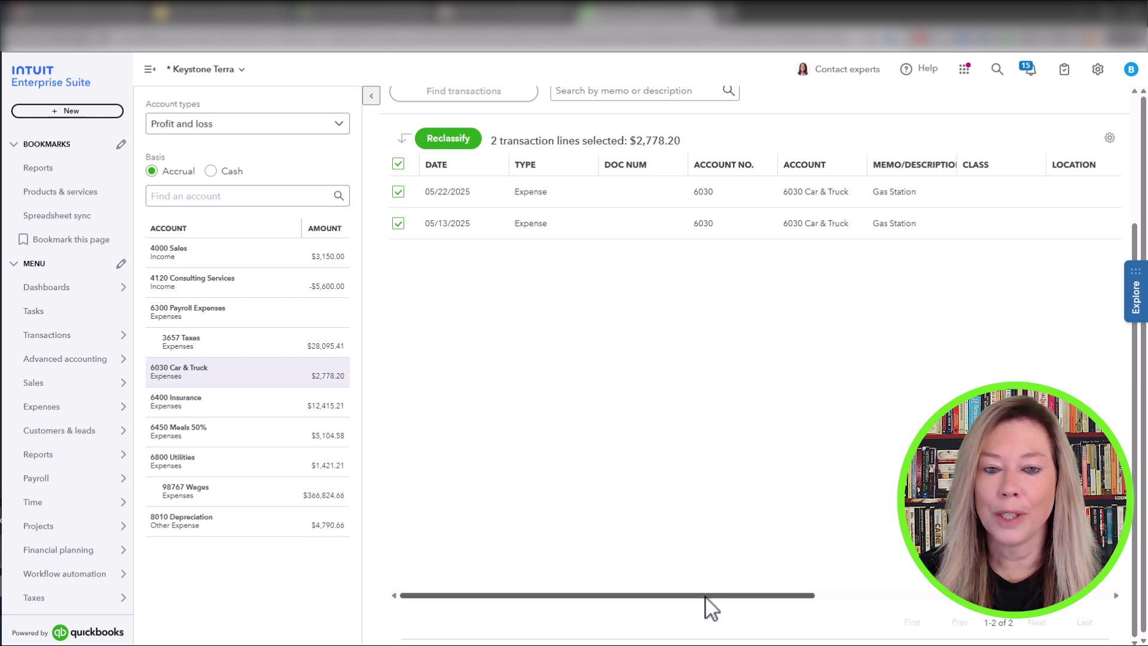
mouse_move(707, 596)
mouse_down()
mouse_move(1003, 596)
mouse_move(687, 598)
mouse_up()
click(458, 141)
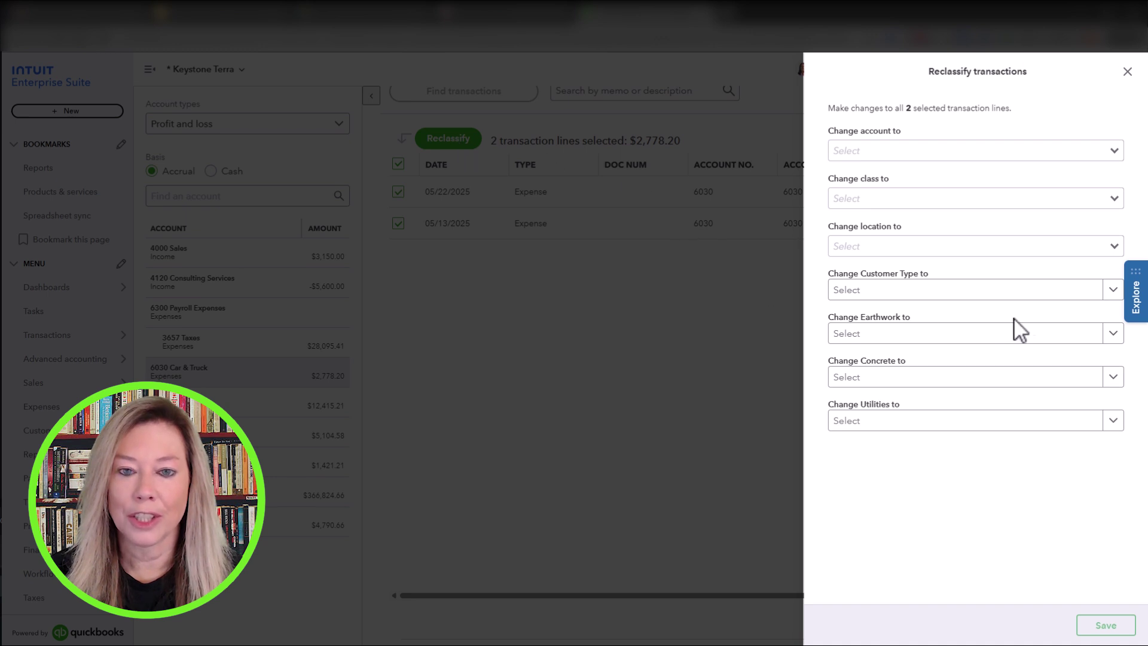
click(1113, 292)
click(1113, 292)
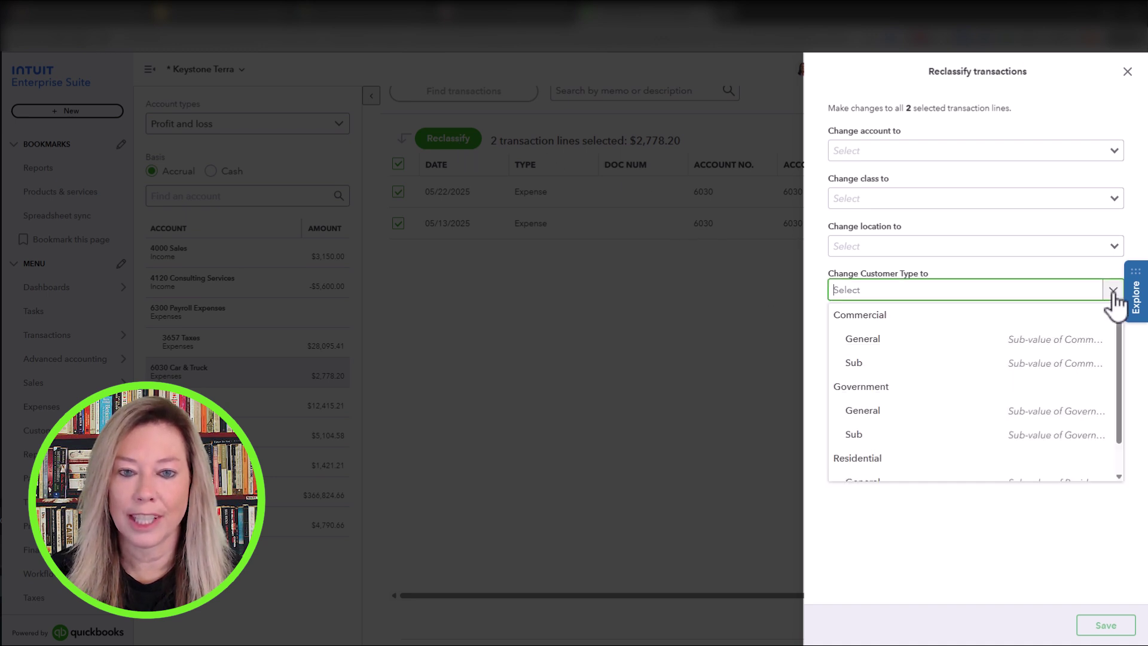
click(1113, 292)
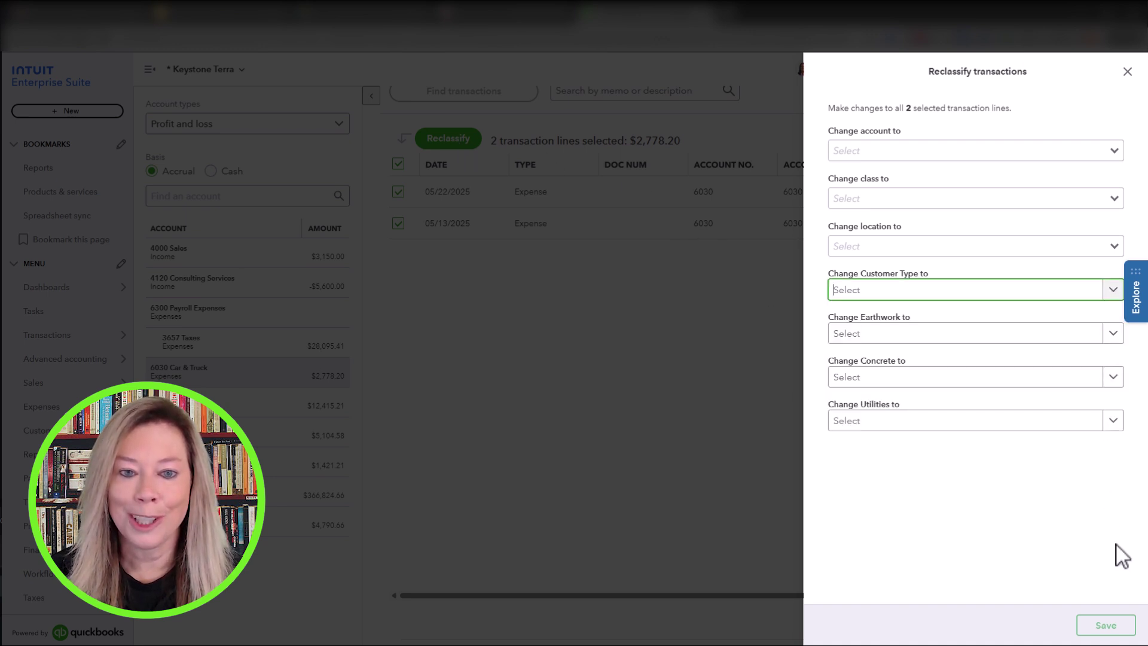
click(1127, 73)
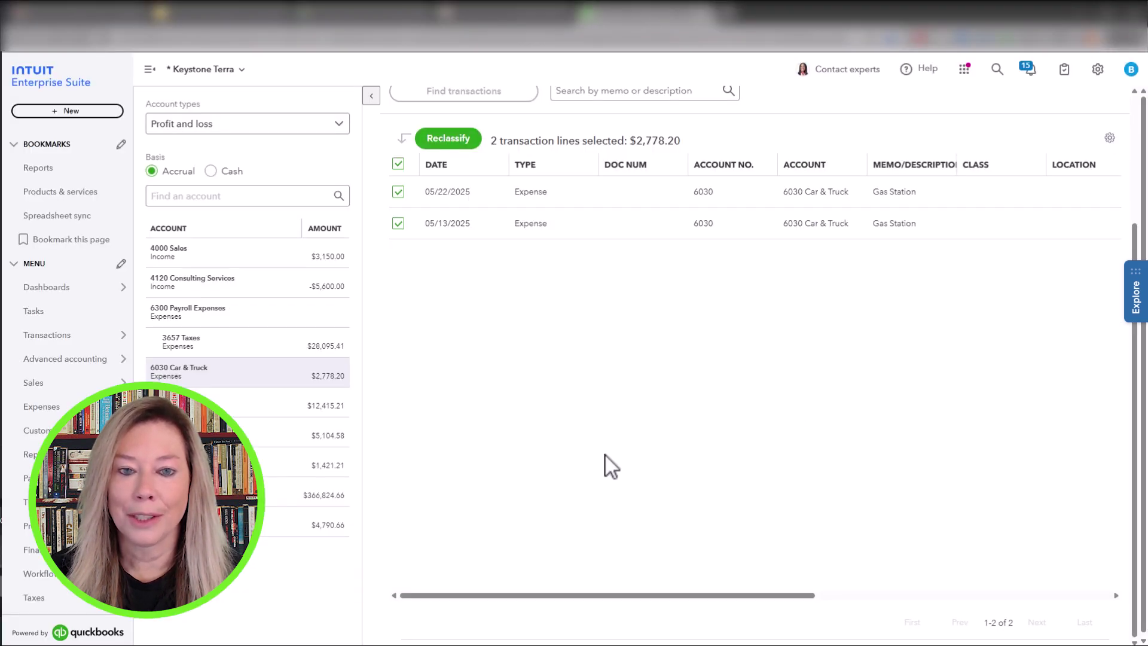
scroll(761, 439, up, 3)
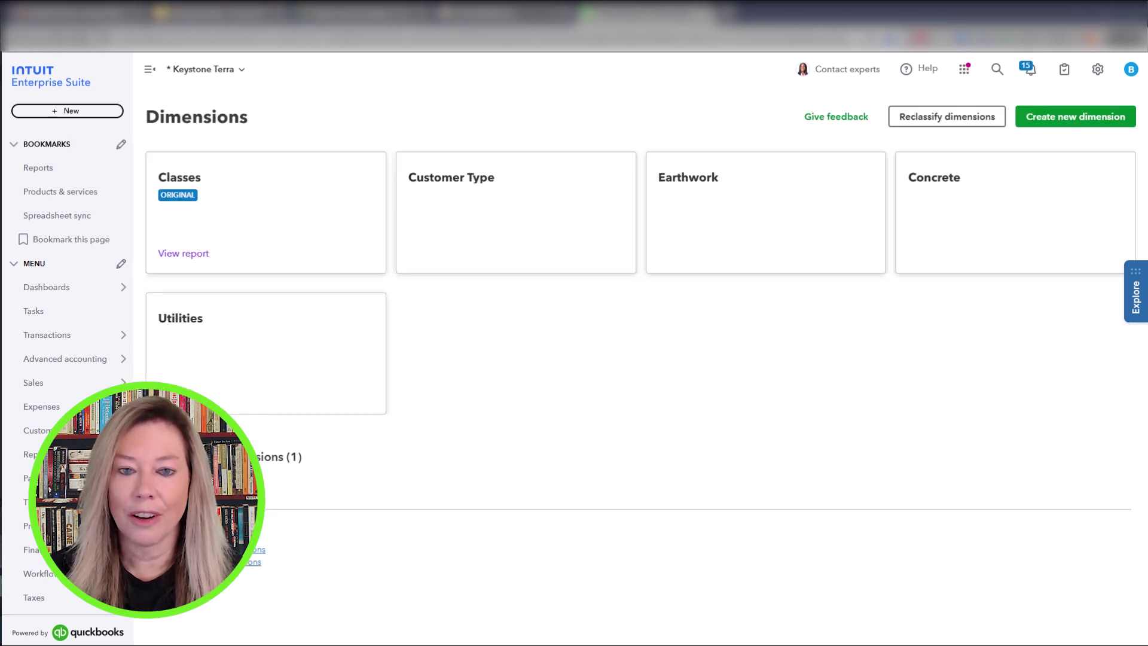
click(474, 195)
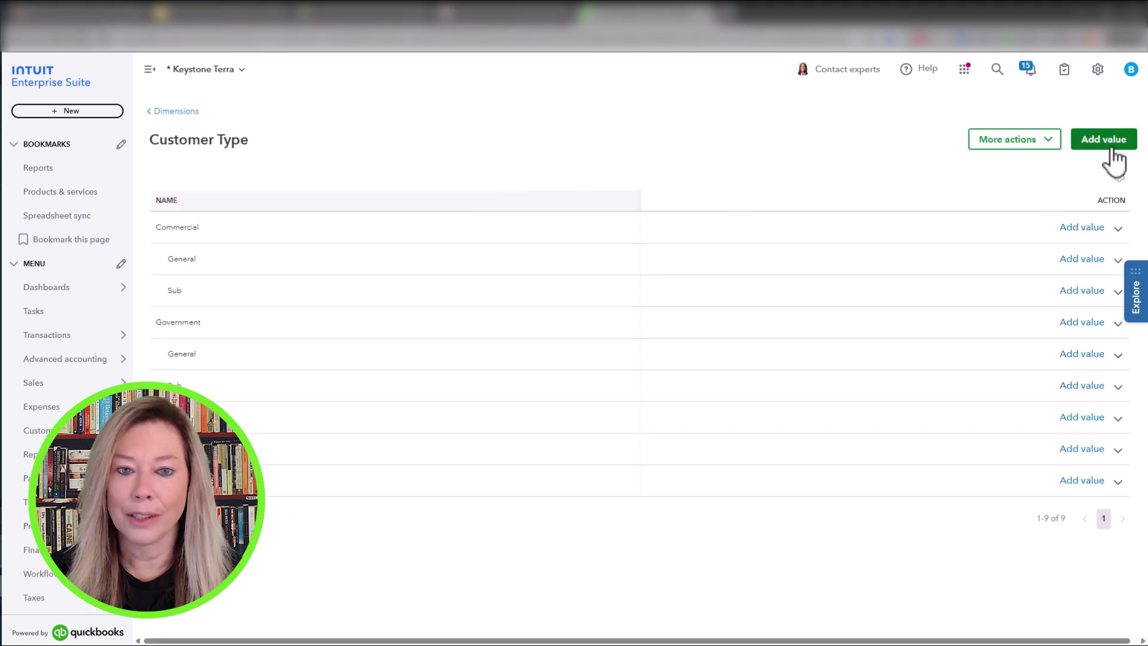
click(1109, 146)
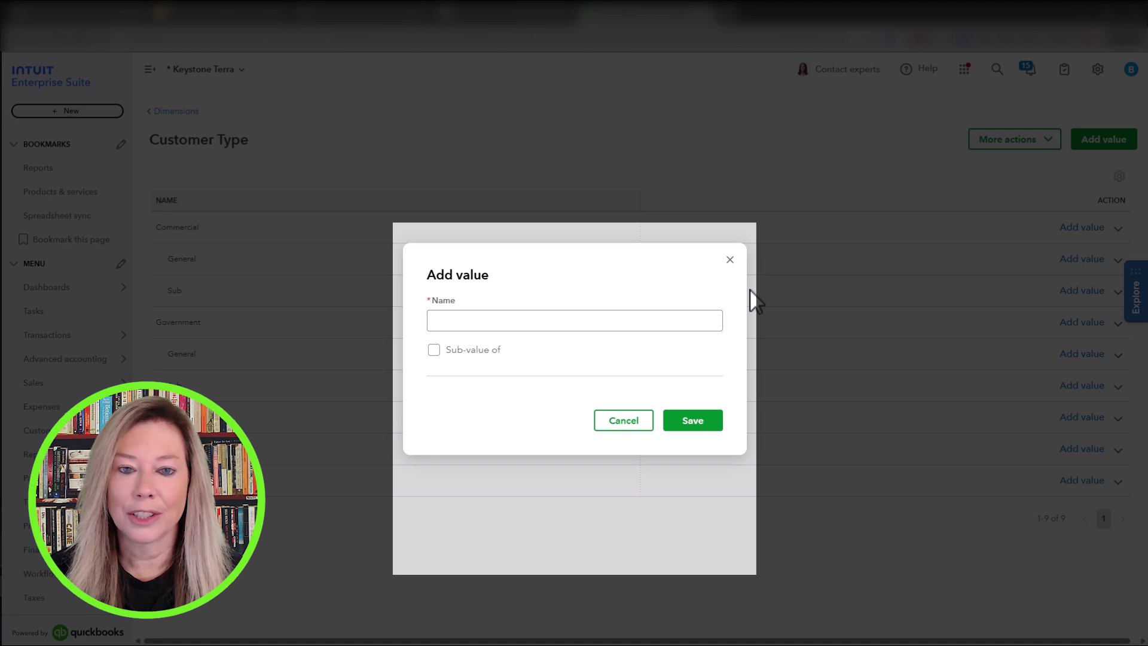
click(458, 323)
click(433, 350)
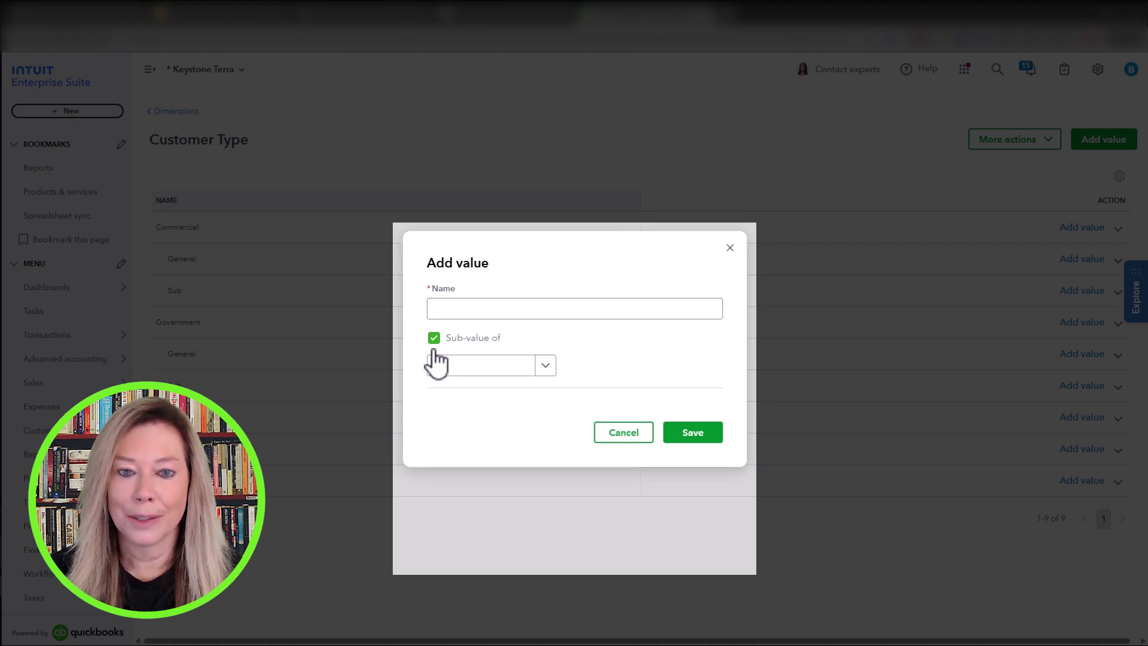
click(545, 366)
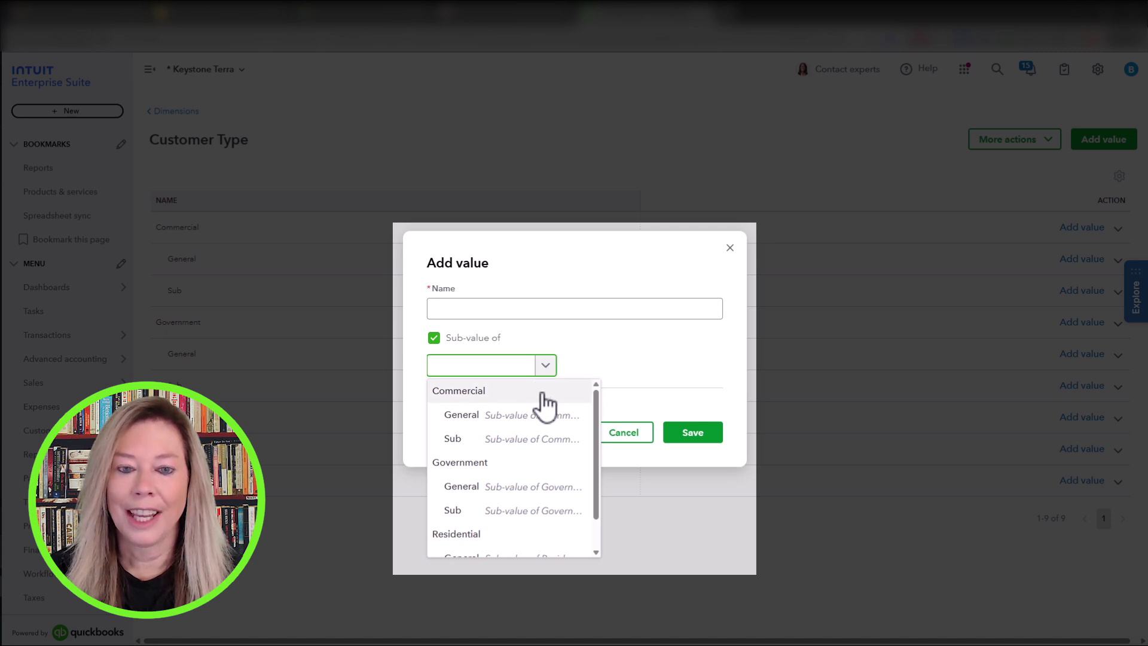
click(535, 392)
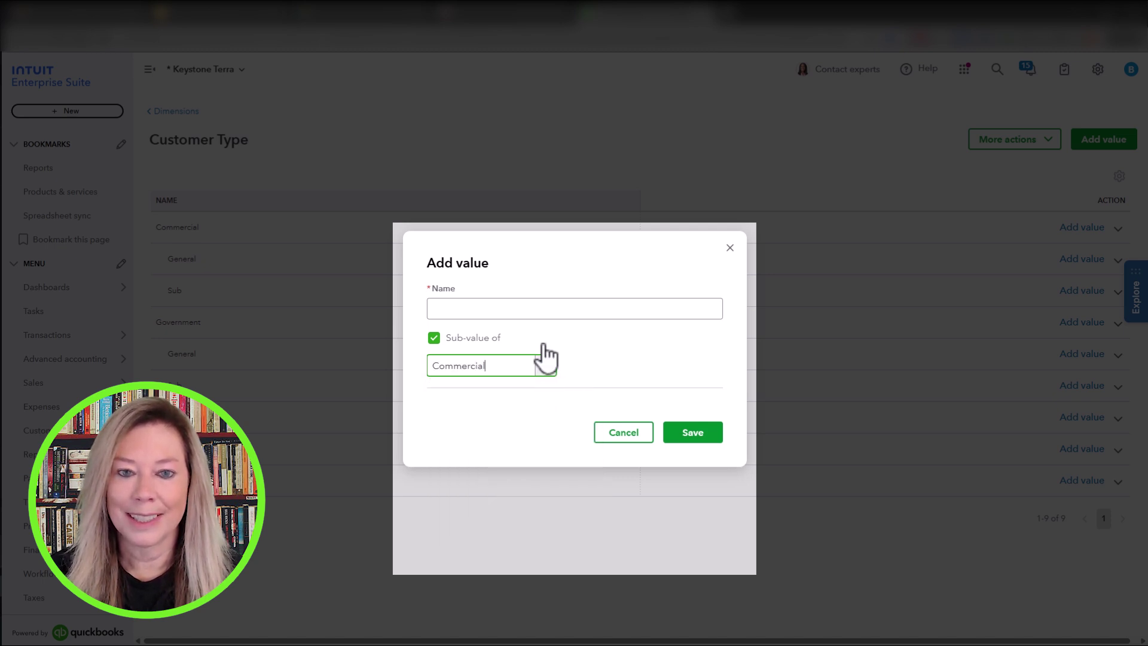
click(513, 306)
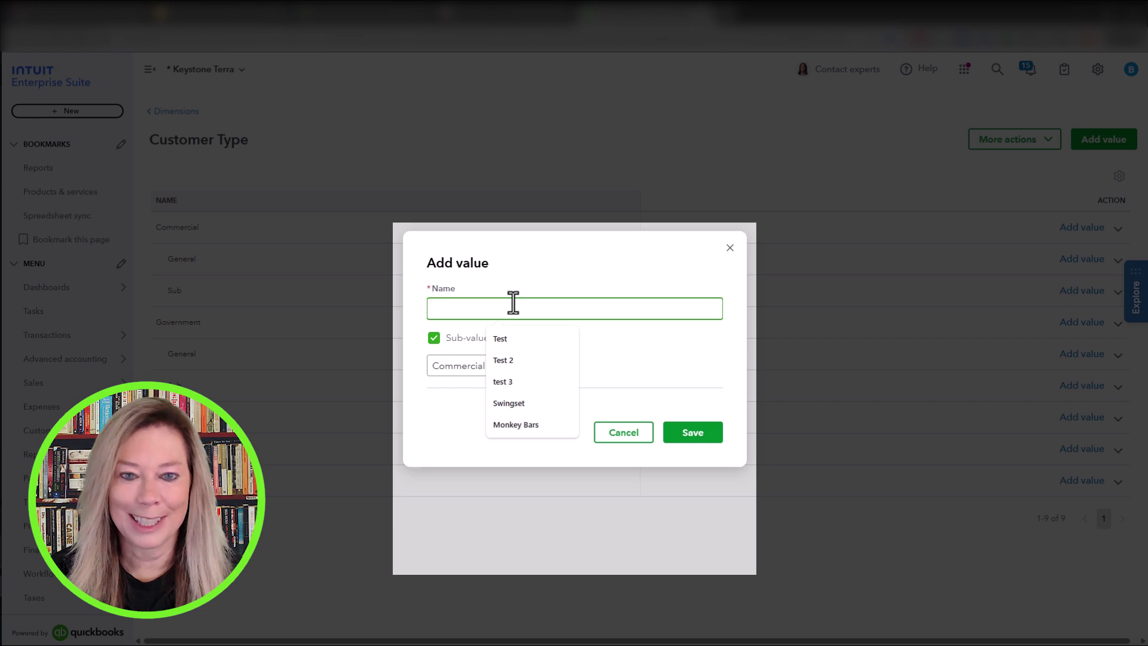
click(624, 431)
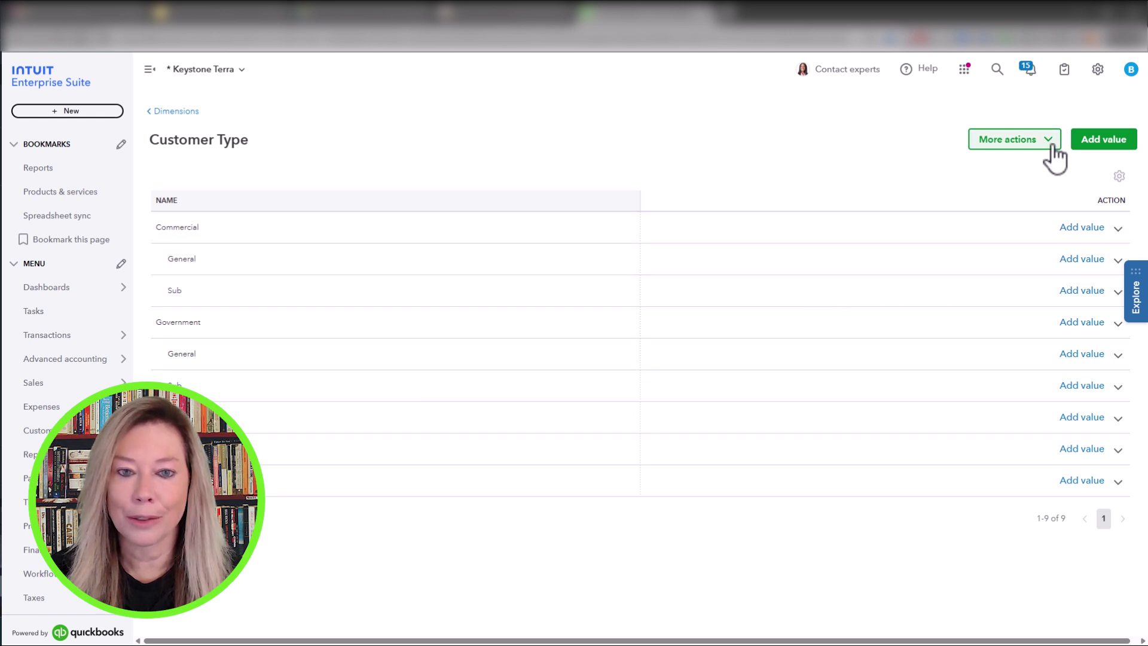
click(1052, 144)
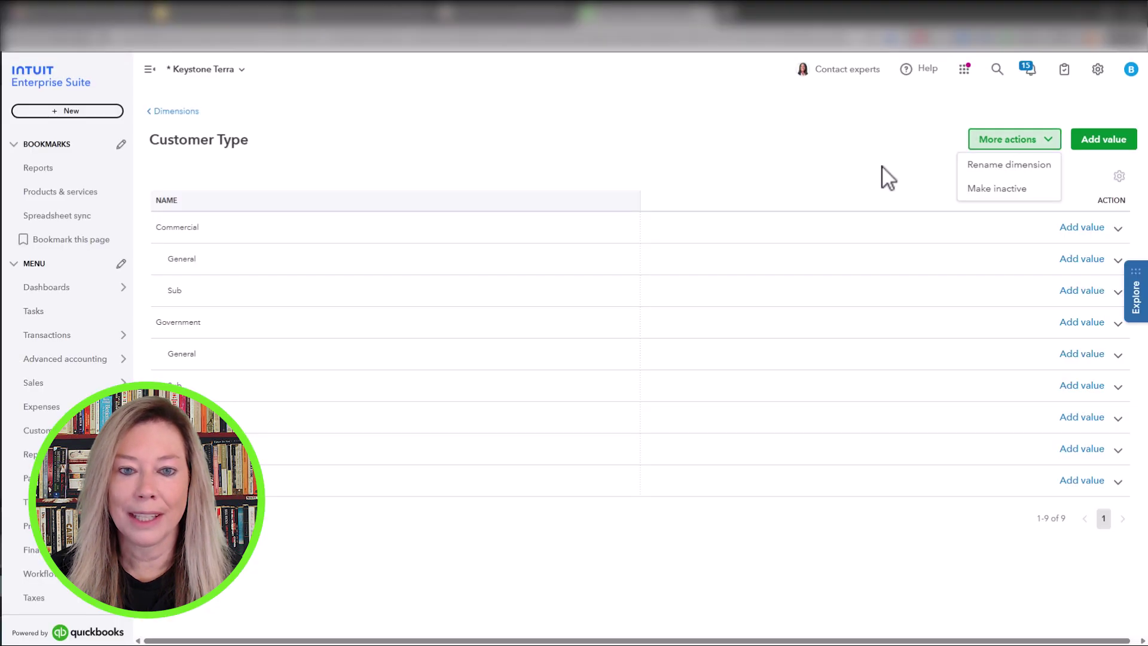
click(883, 167)
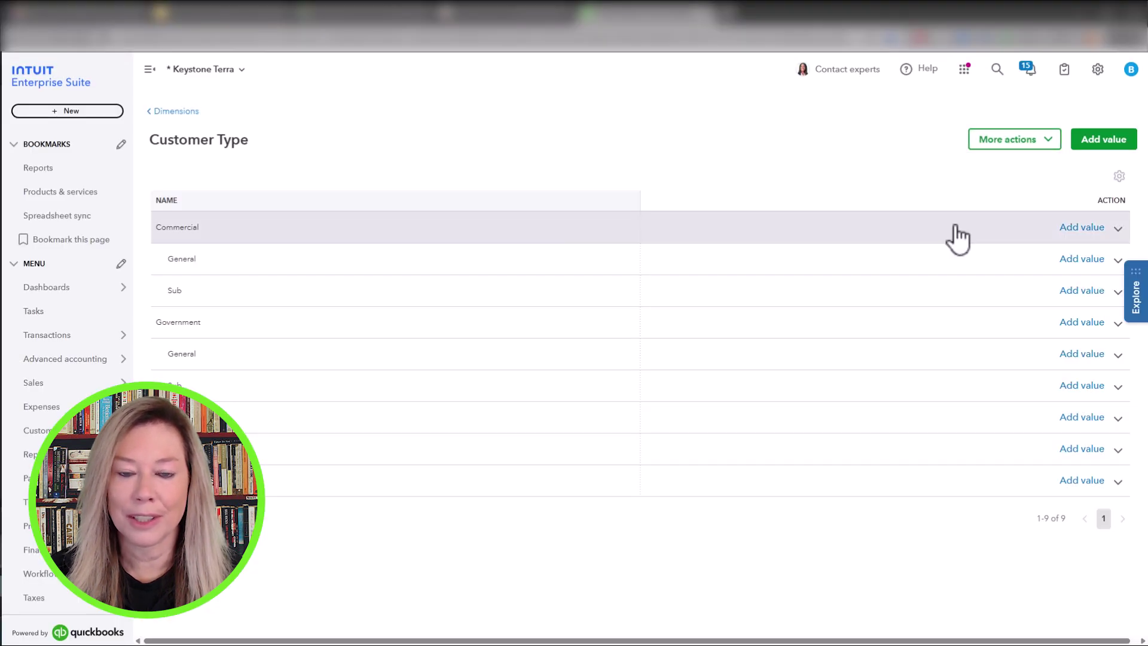
click(1117, 229)
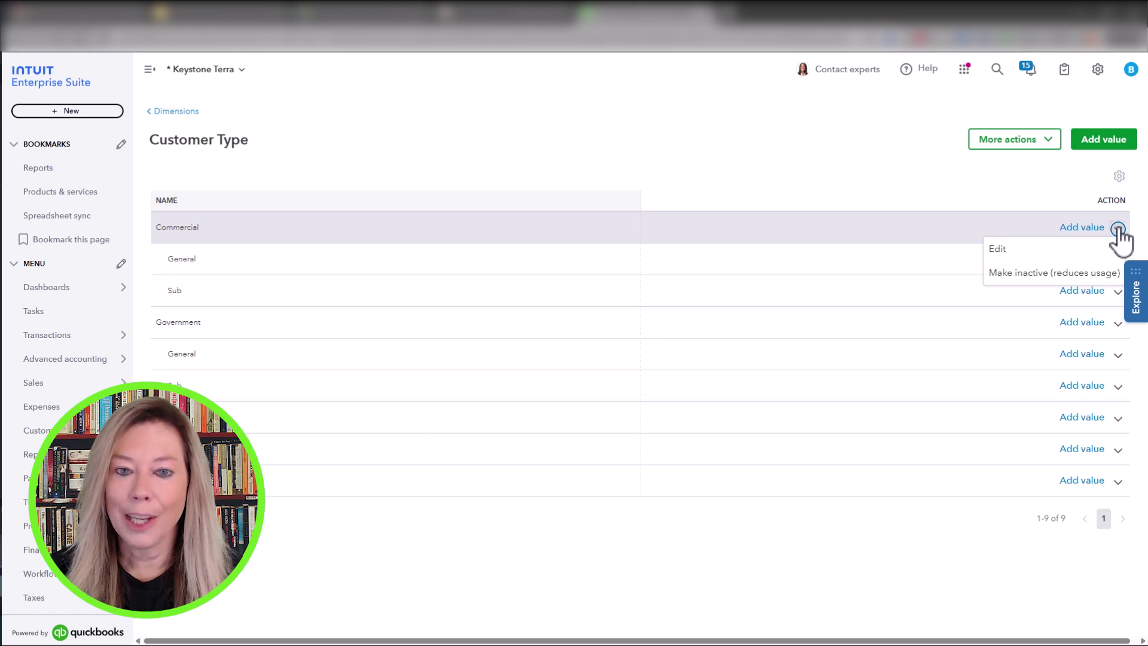
click(930, 186)
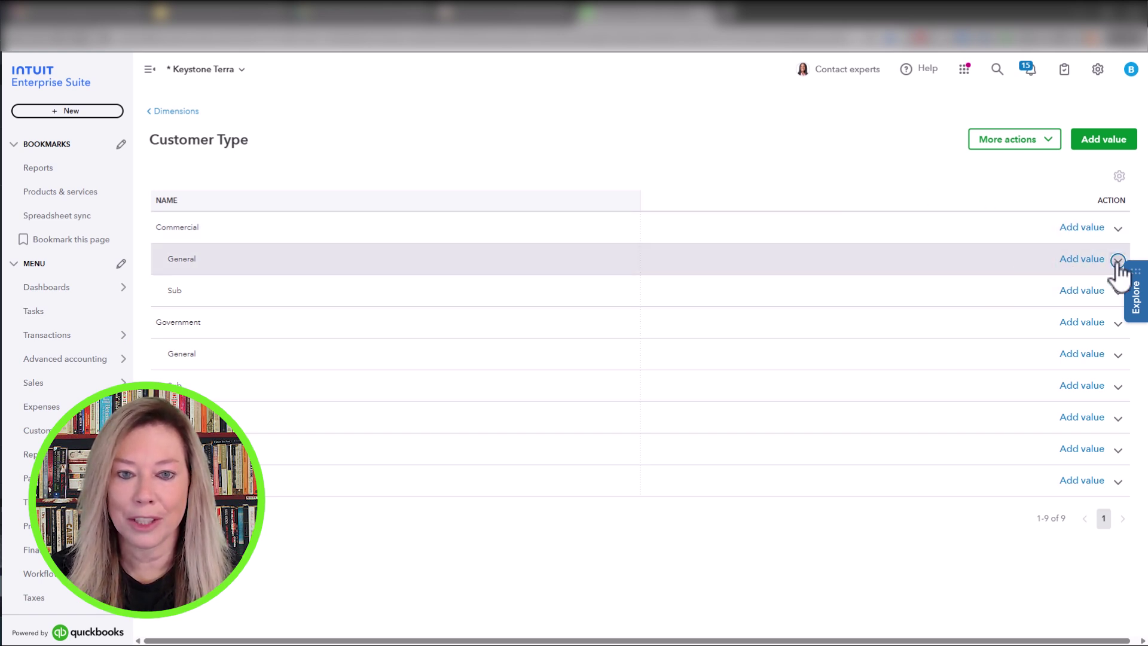
click(1082, 258)
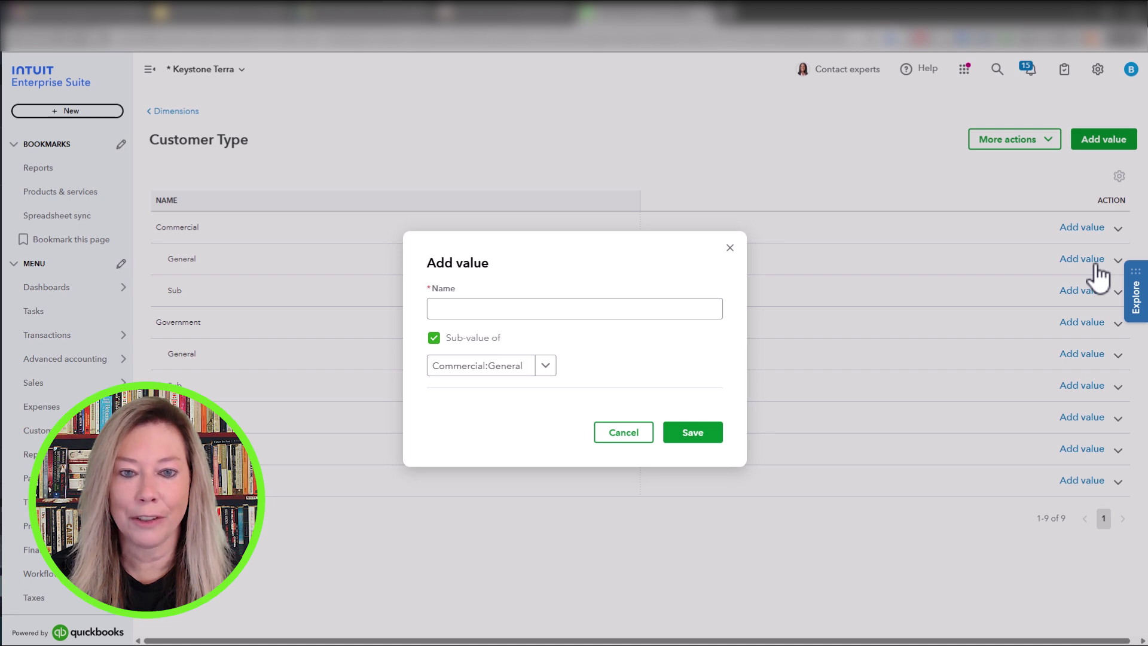
click(729, 247)
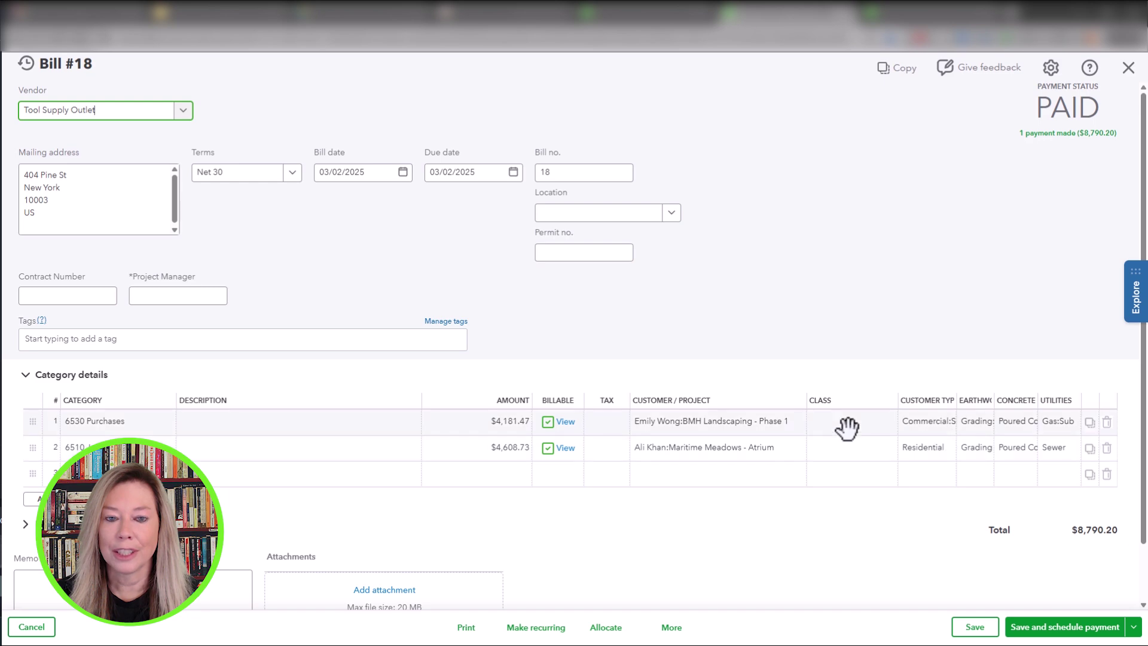
click(930, 421)
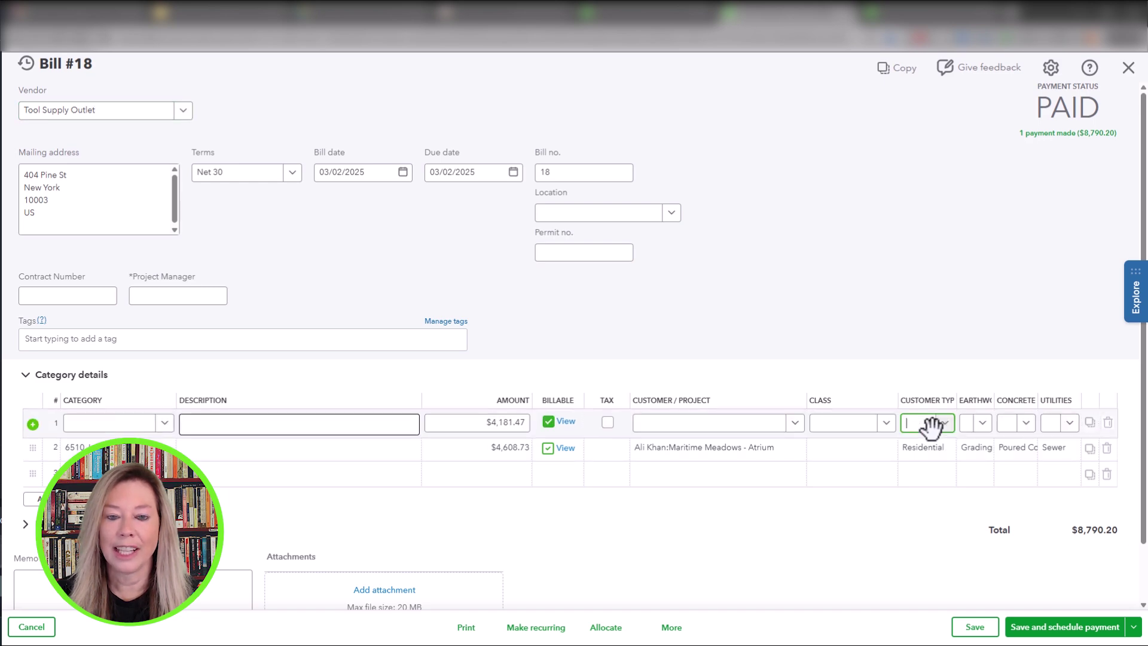
click(943, 425)
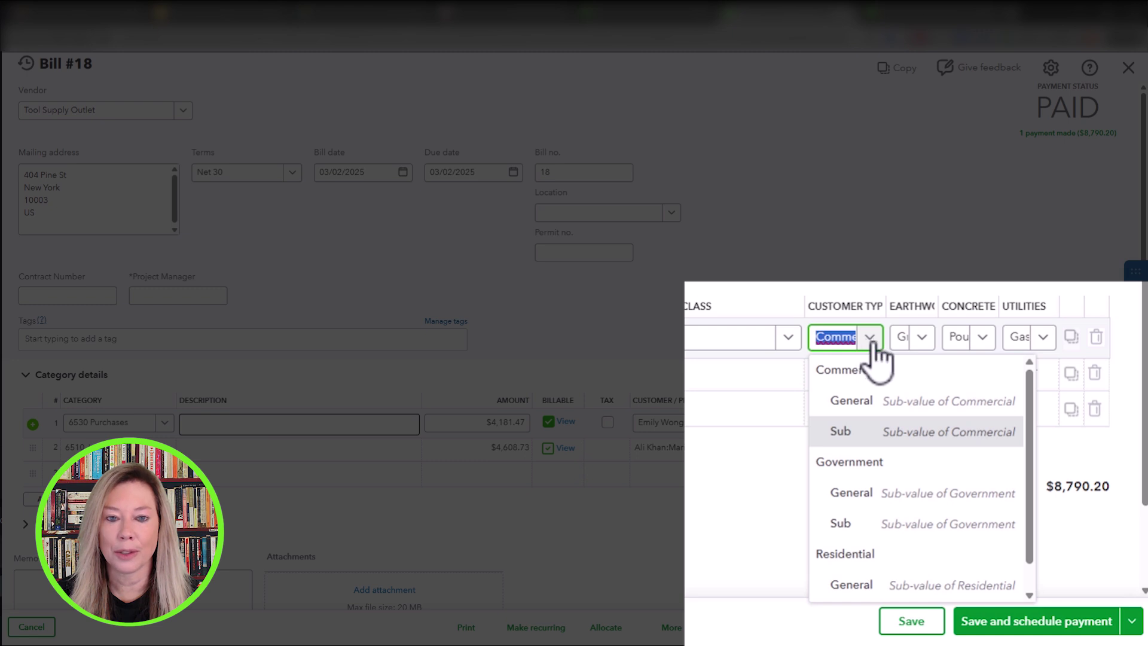
click(922, 342)
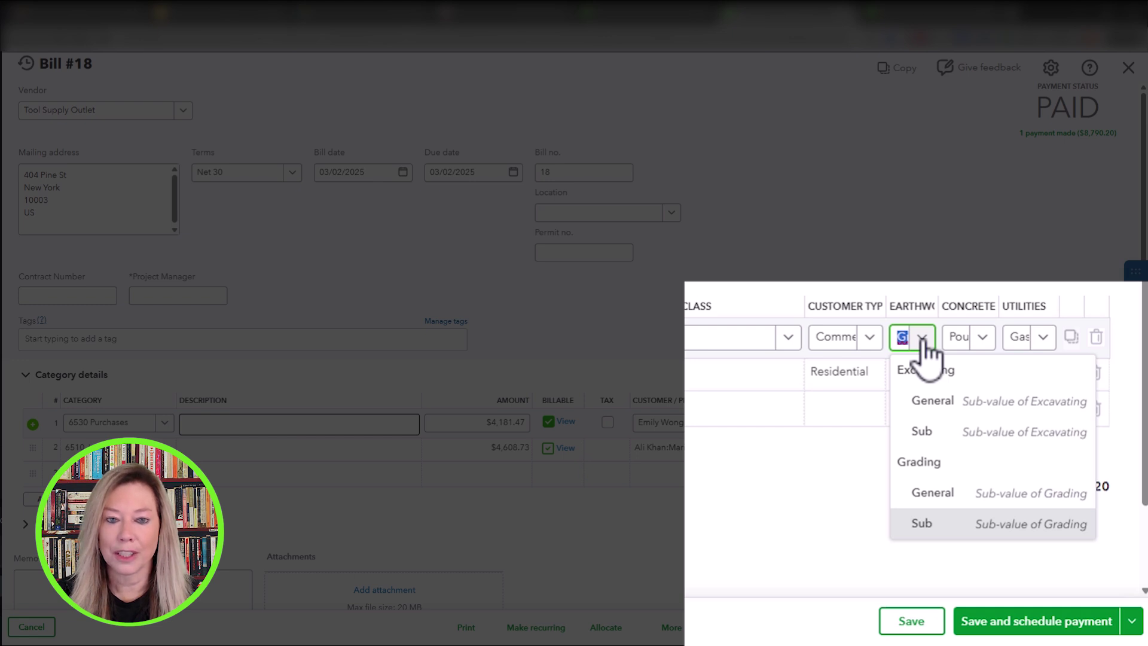
click(983, 342)
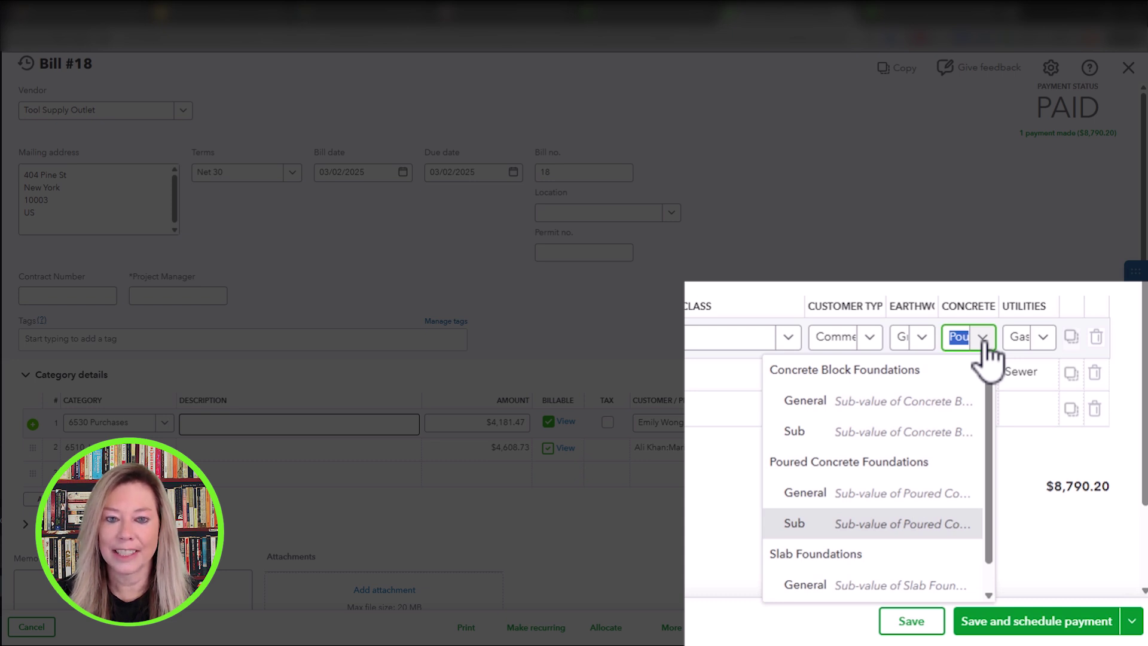
click(1044, 338)
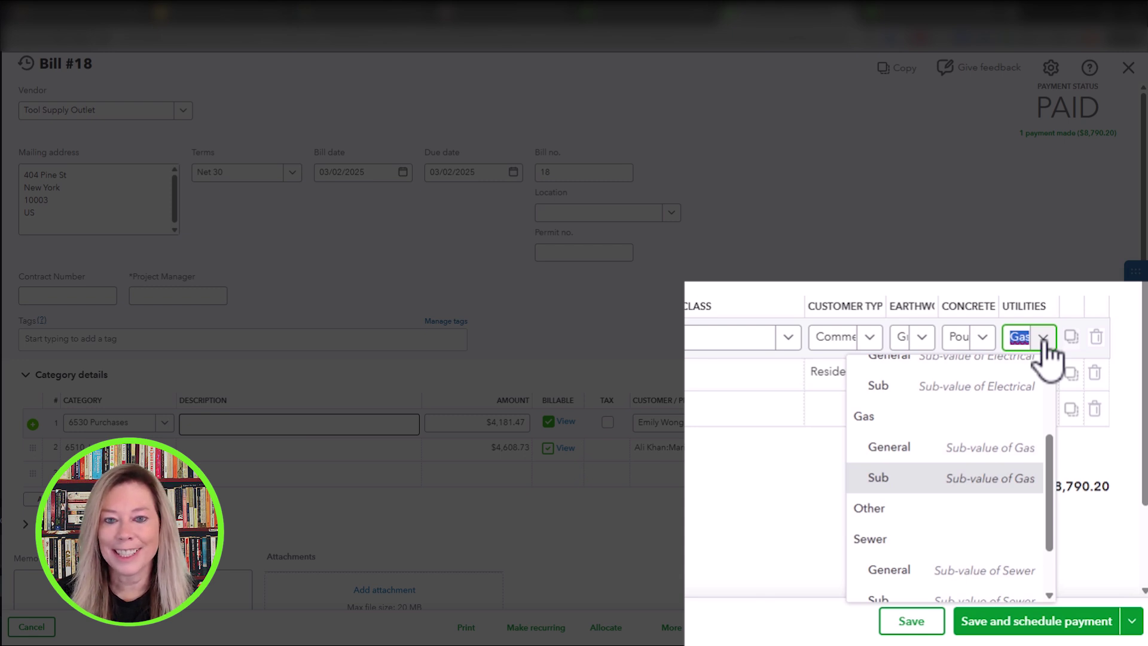
key(Return)
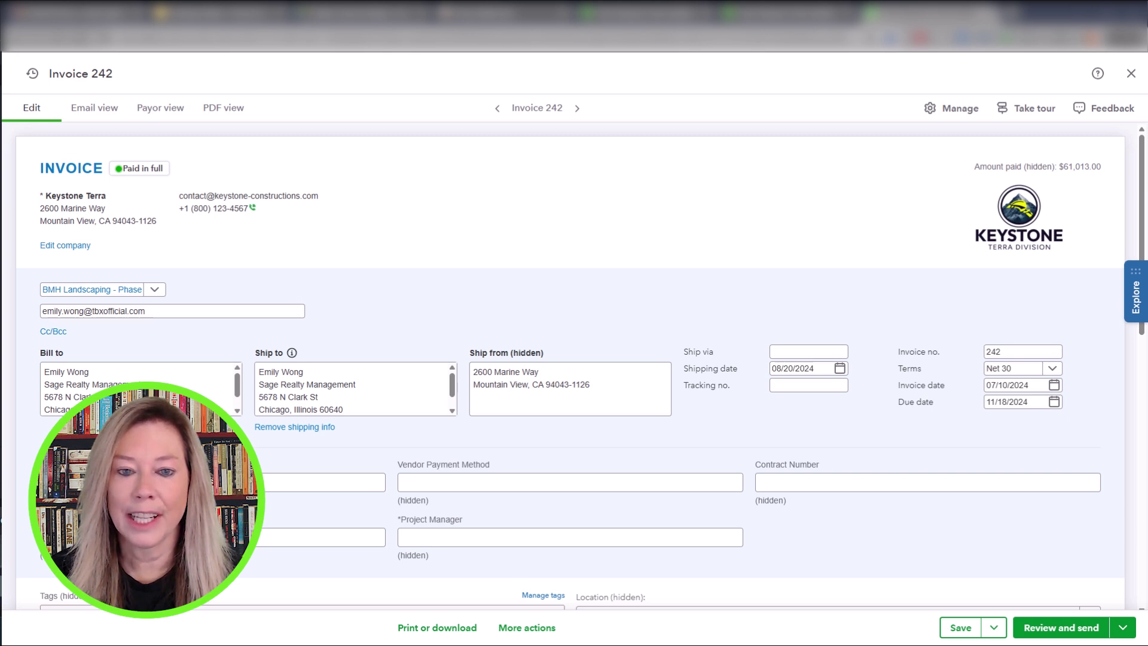
Scroll to Invoice 242's product lines and show line 1's Customer Type choices.
scroll(574, 358, down, 5)
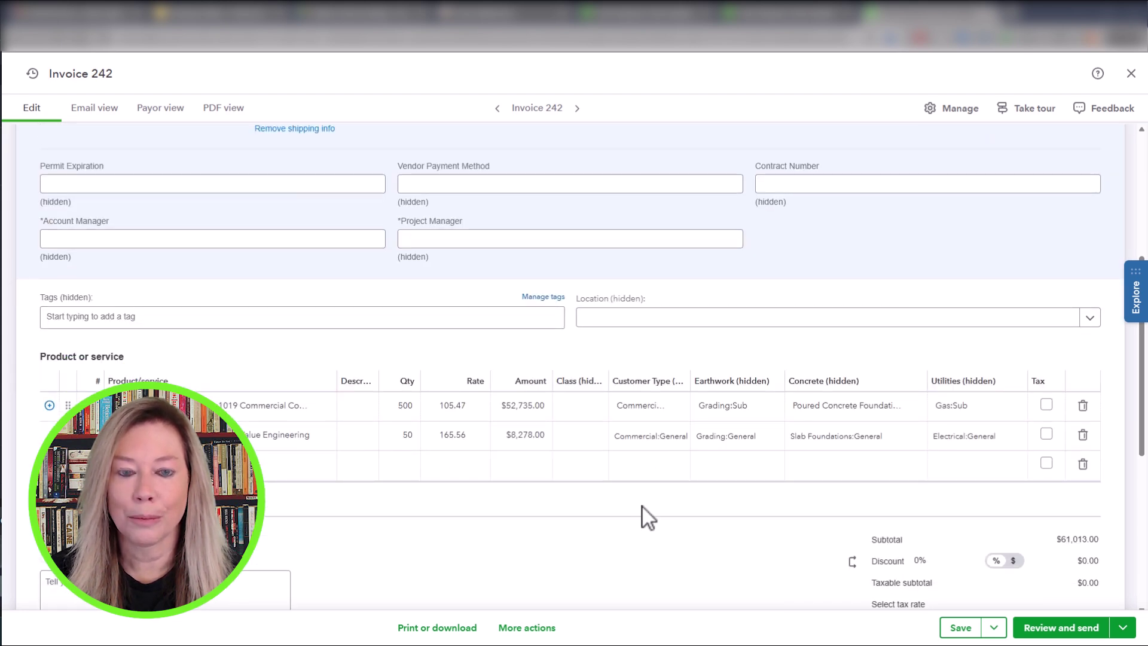
click(676, 407)
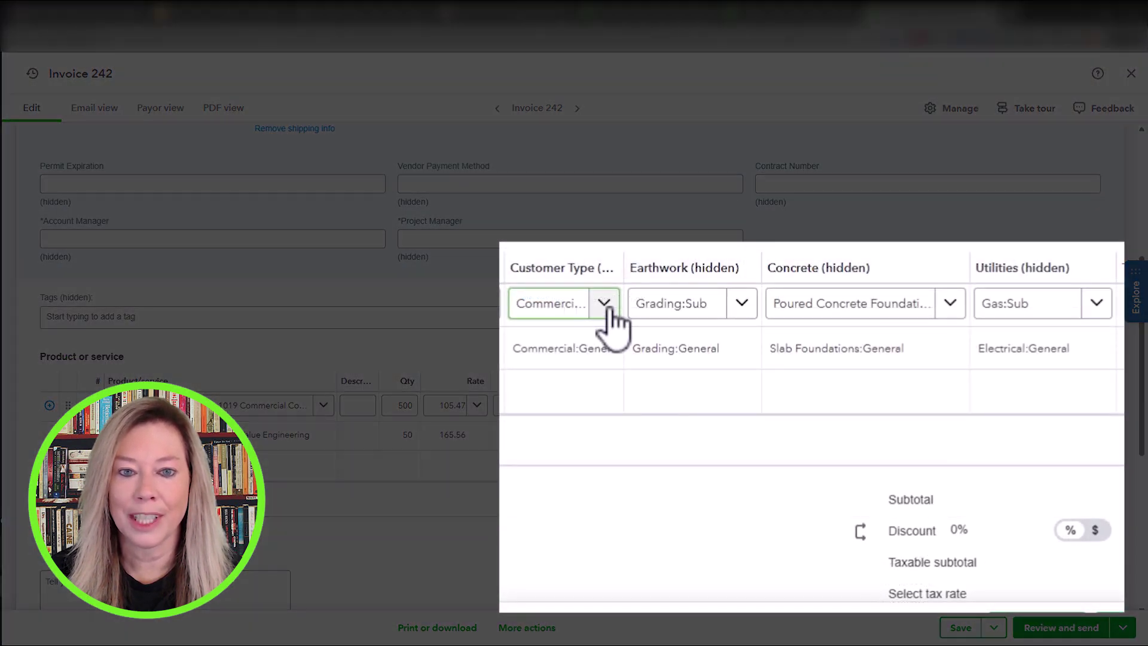
click(676, 406)
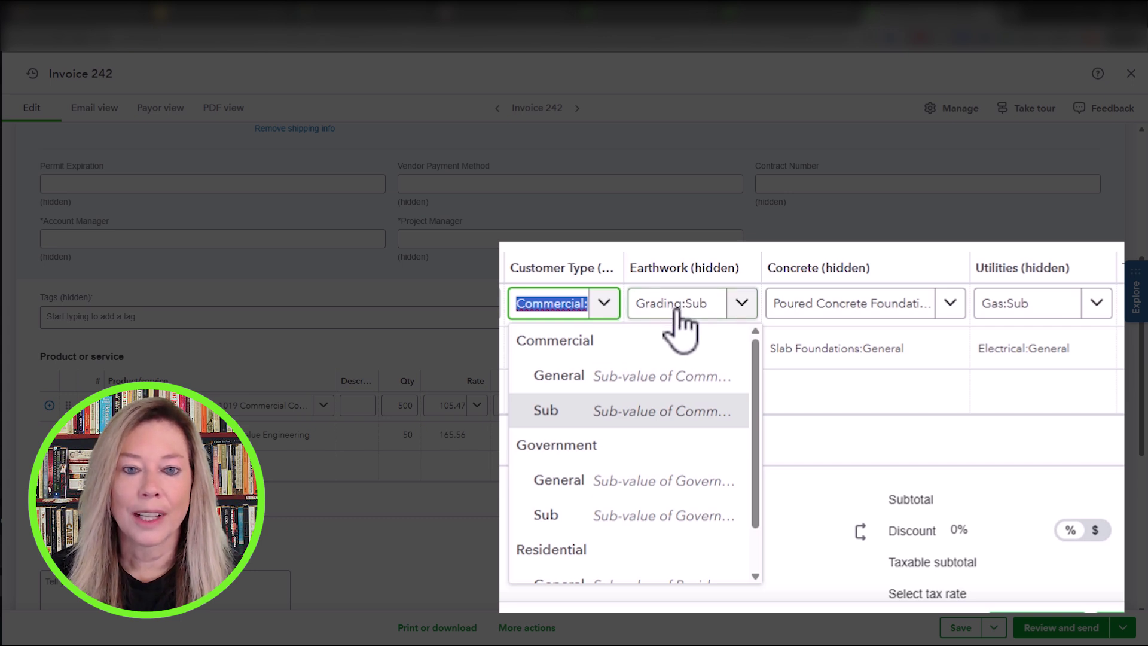
click(740, 308)
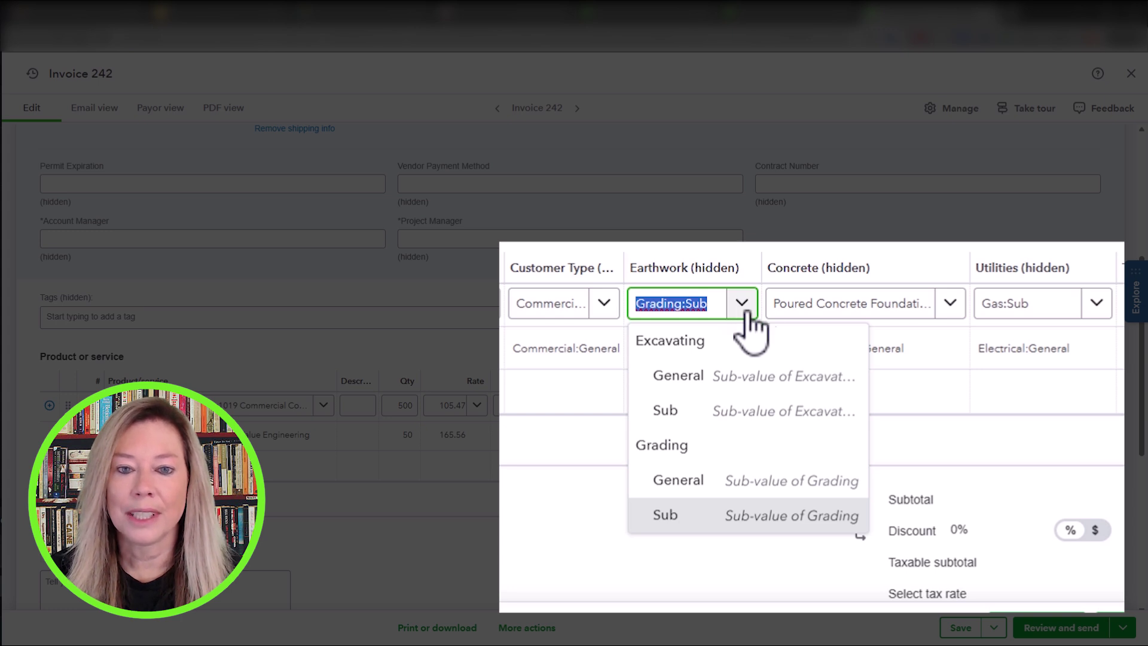
click(952, 305)
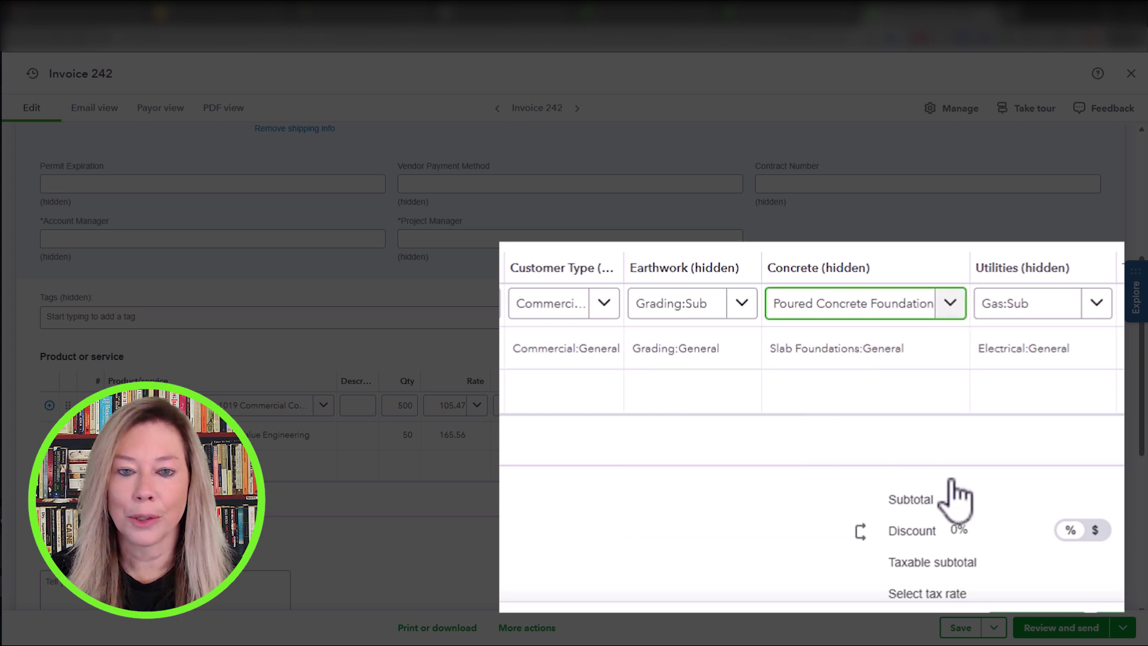
click(959, 402)
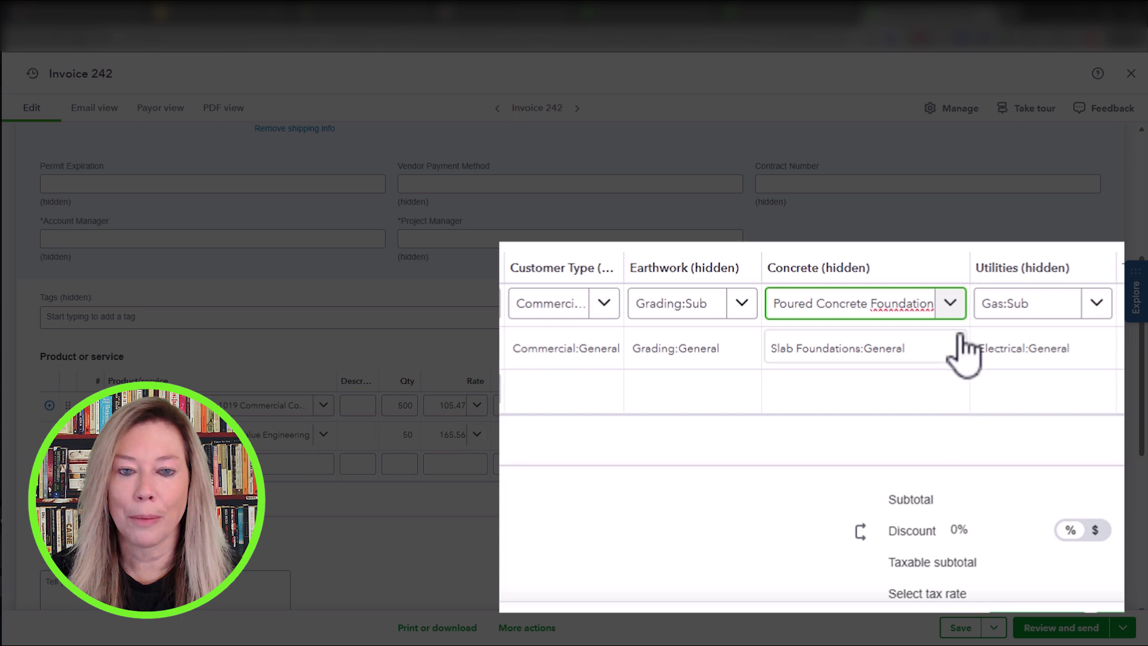
click(950, 305)
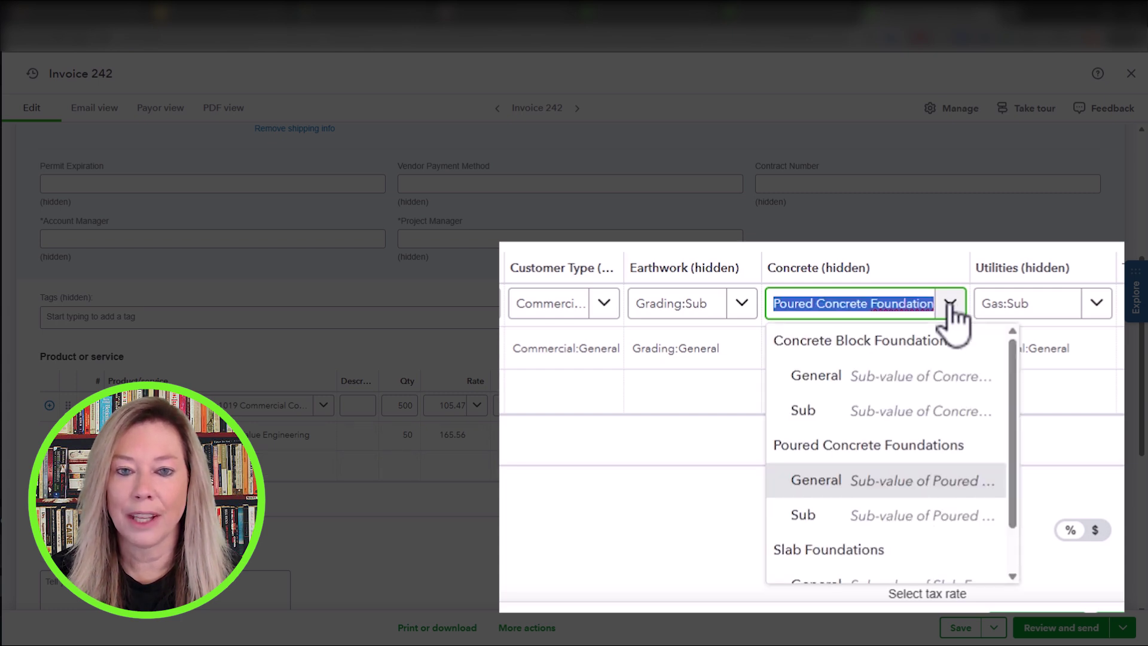
click(952, 306)
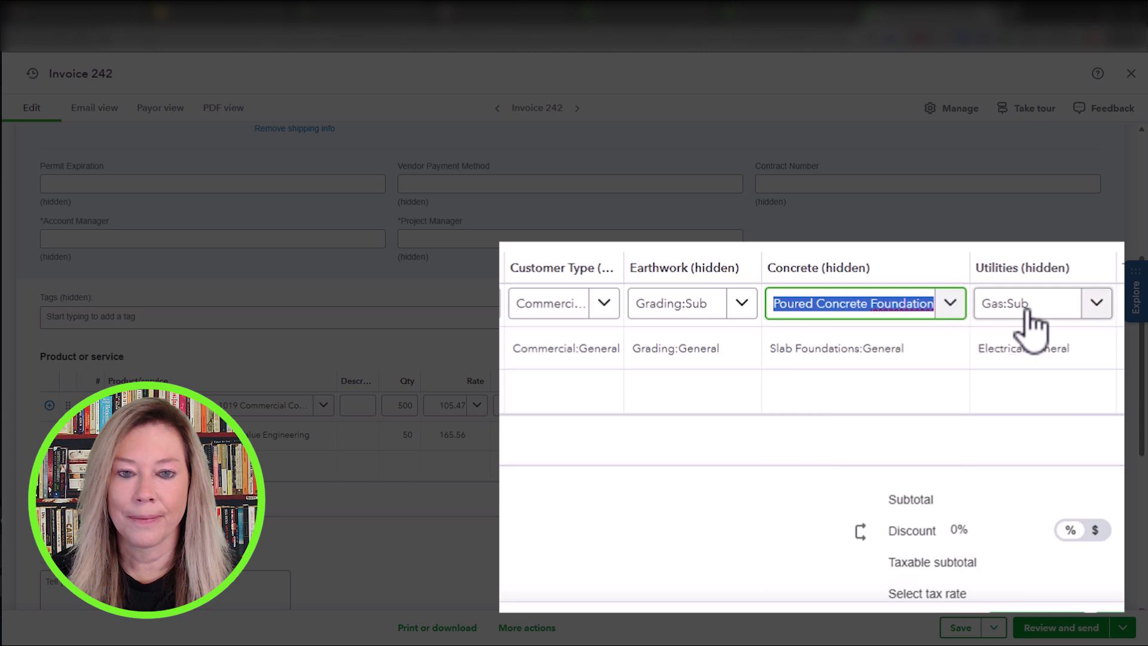
click(1096, 304)
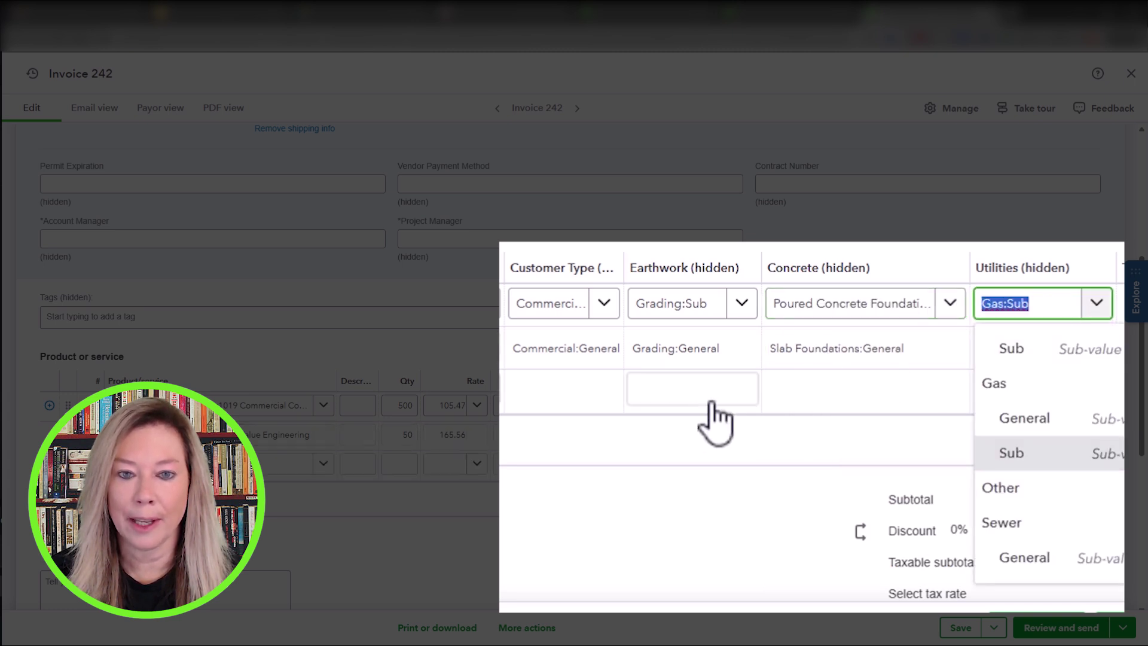
click(608, 483)
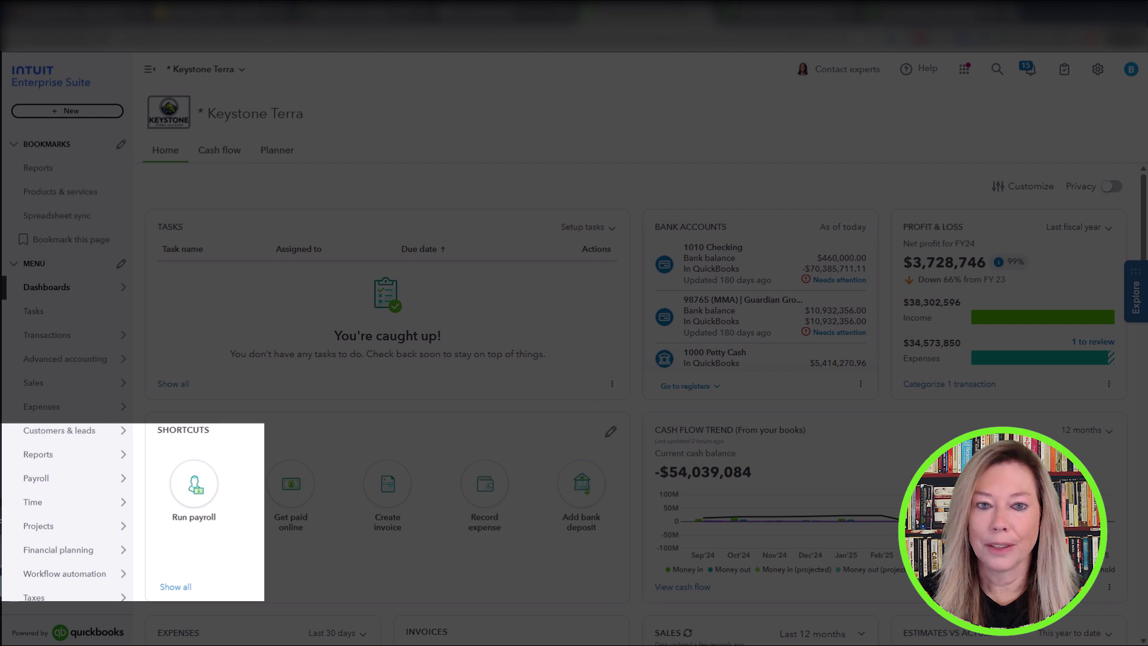
Open the Profit and Loss by Dimensions standard report with the report period set to All Dates.
mouse_move(81, 459)
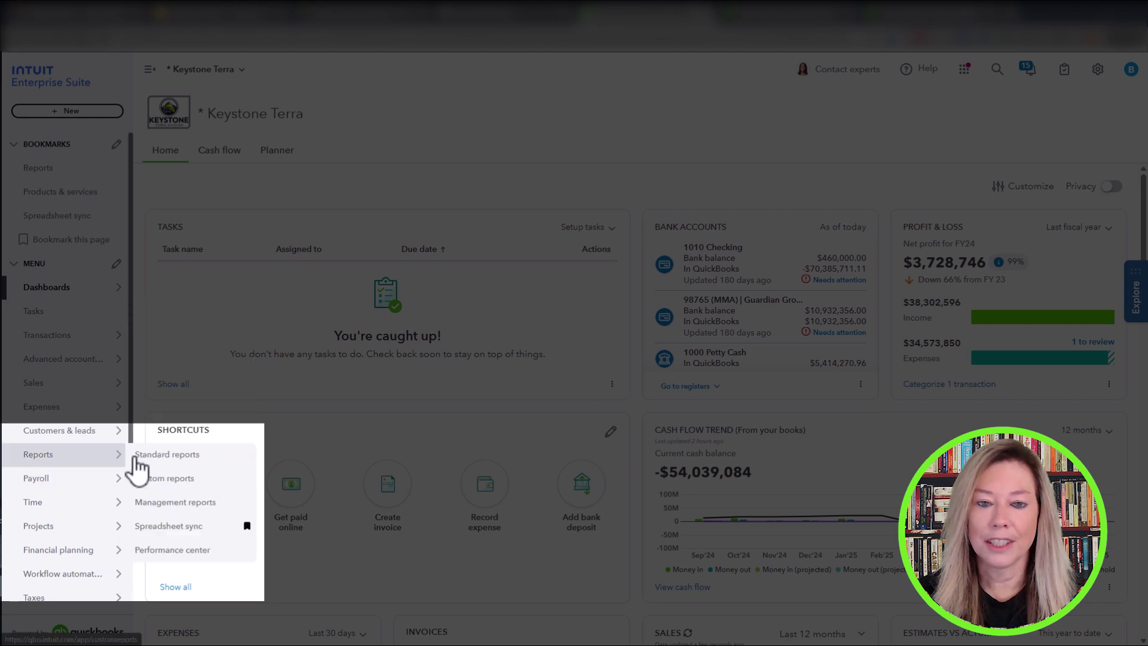
click(168, 455)
scroll(520, 478, down, 5)
scroll(543, 494, down, 3)
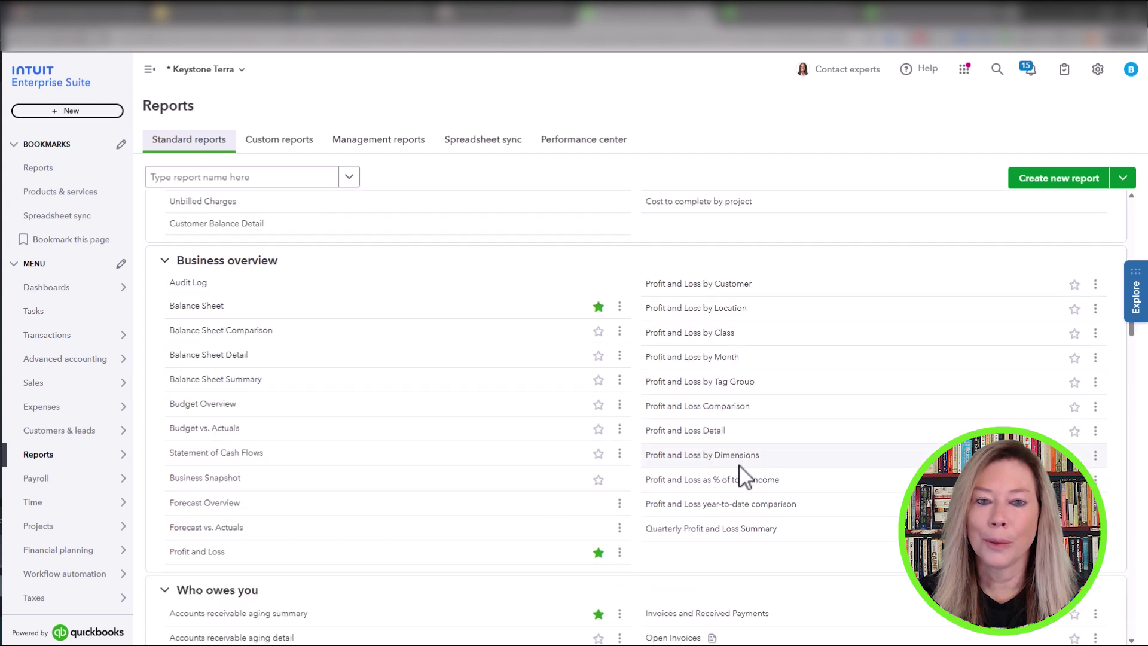
click(746, 456)
click(241, 161)
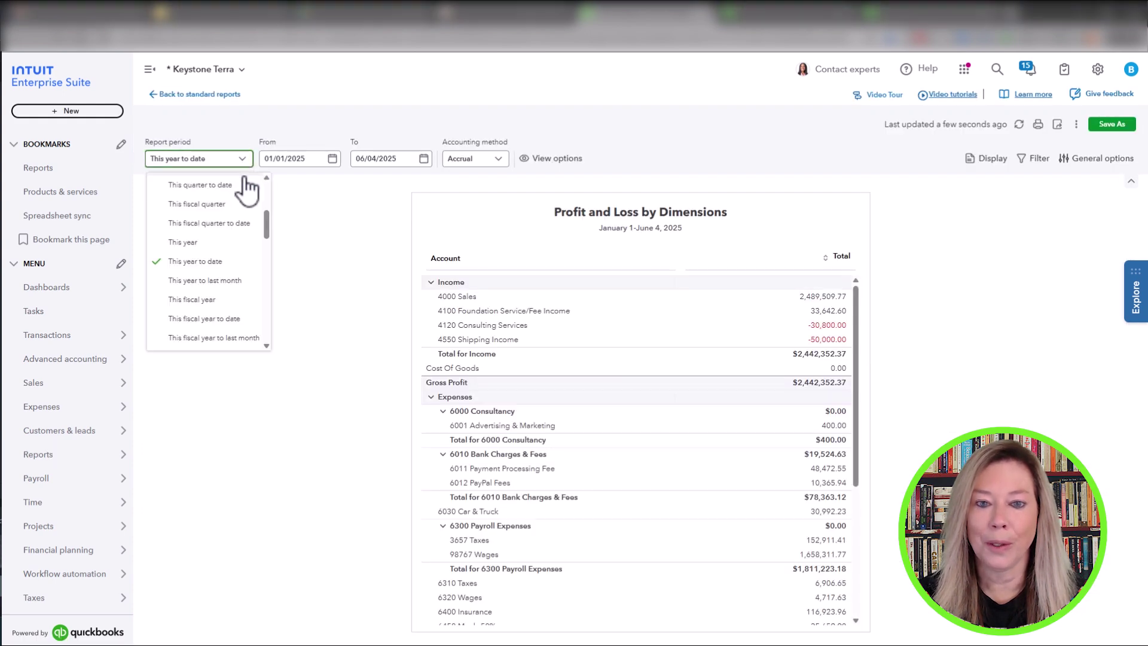
scroll(266, 190, up, 3)
click(222, 186)
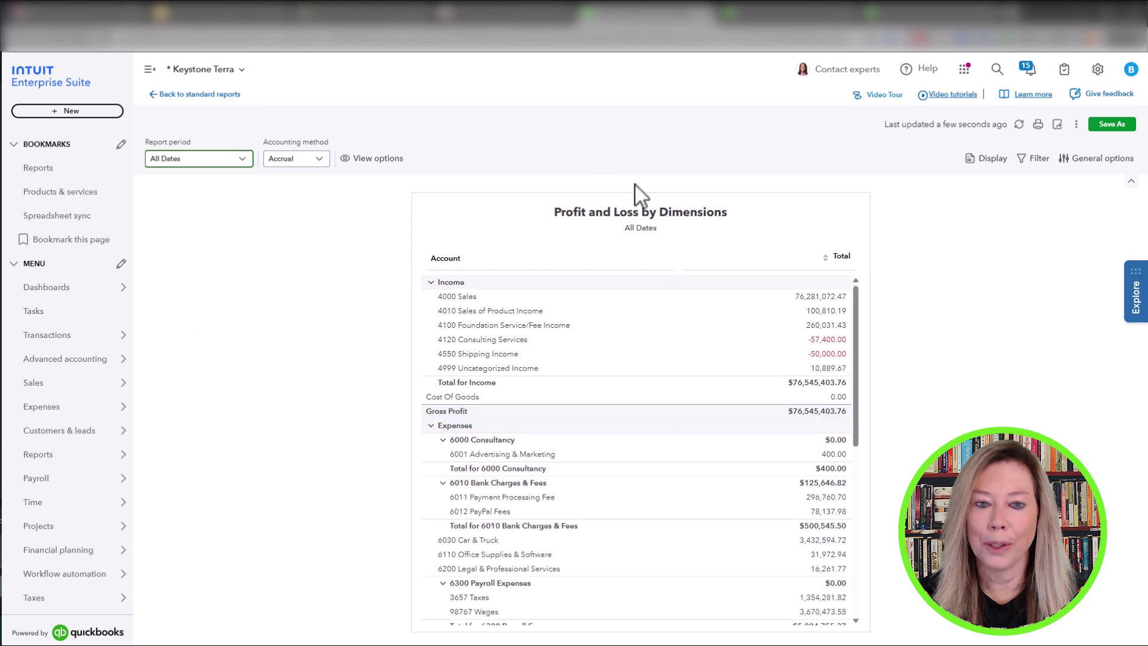
Add a Customer filter limited to BMH Landscaping - Phase 1 and apply it.
click(1034, 158)
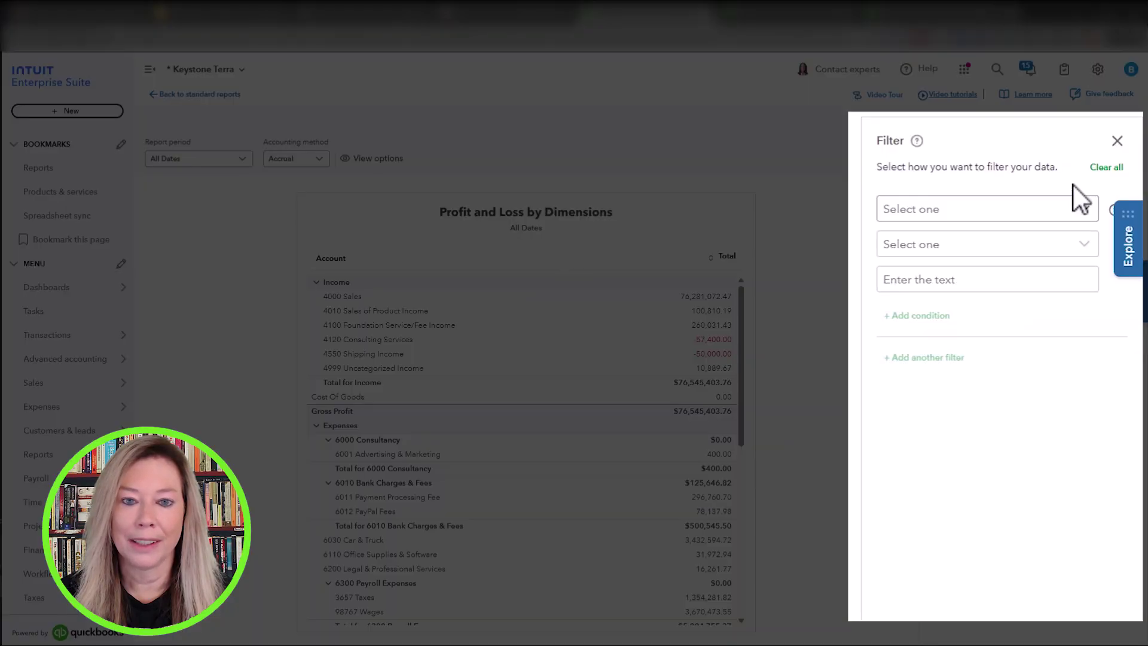
click(1081, 209)
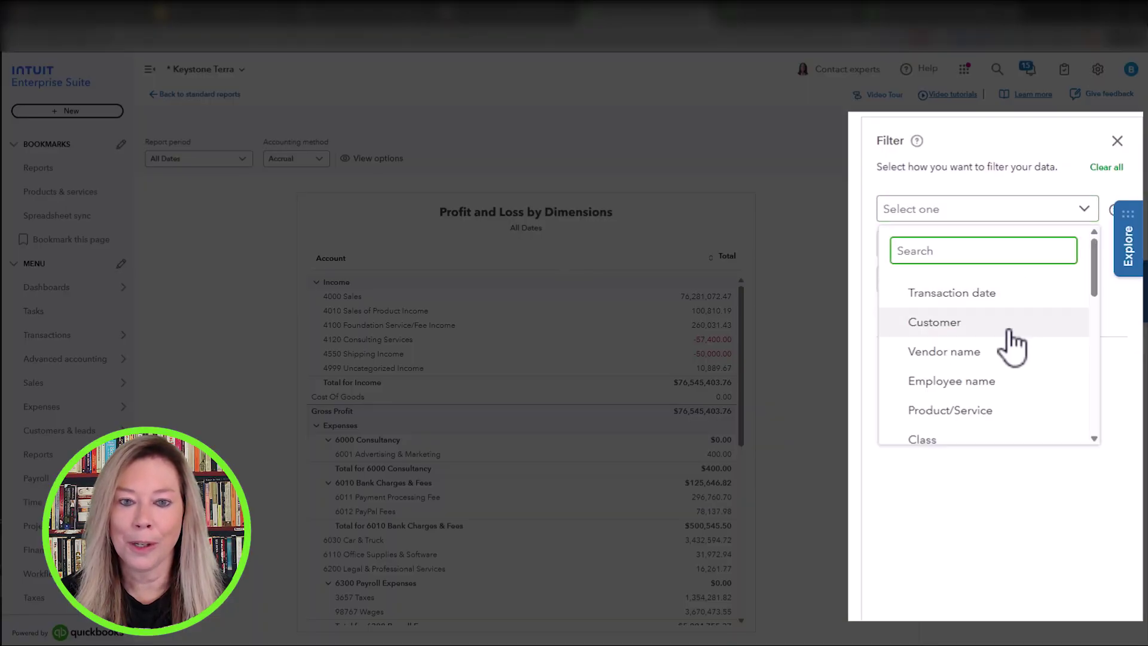
click(935, 326)
text(emily)
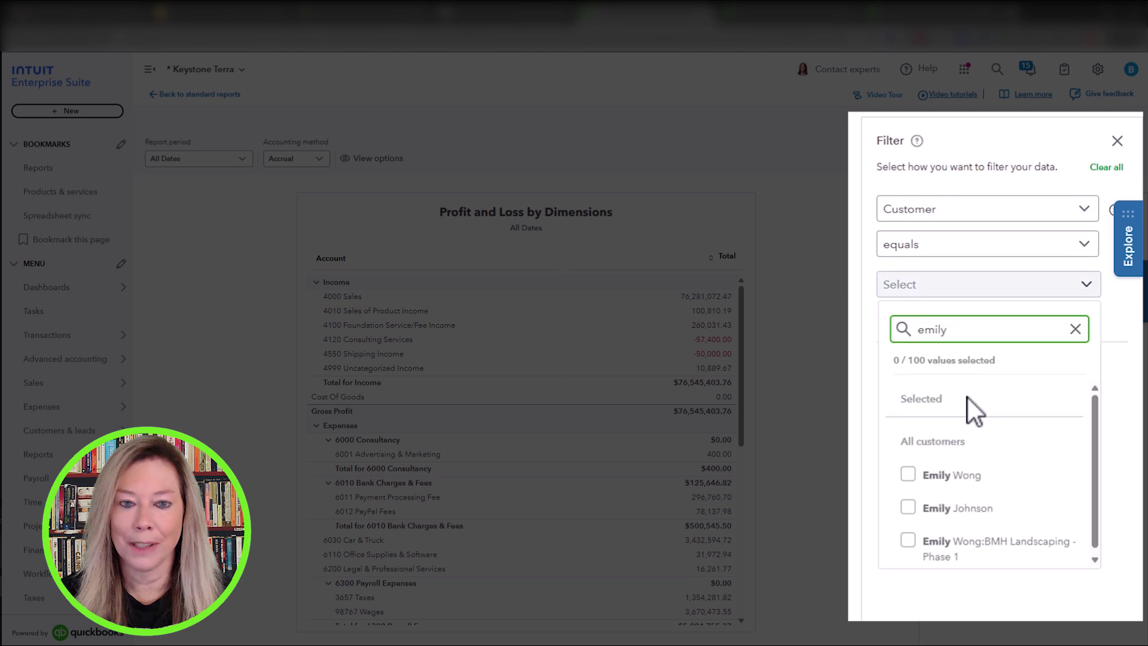
click(909, 541)
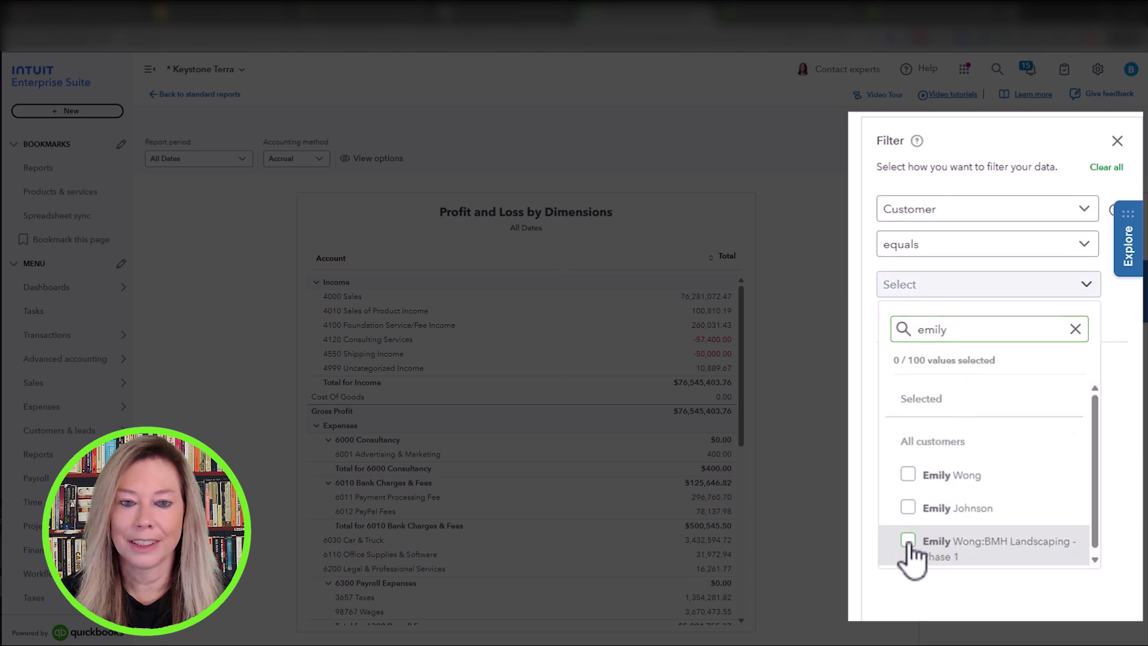
click(850, 471)
click(850, 470)
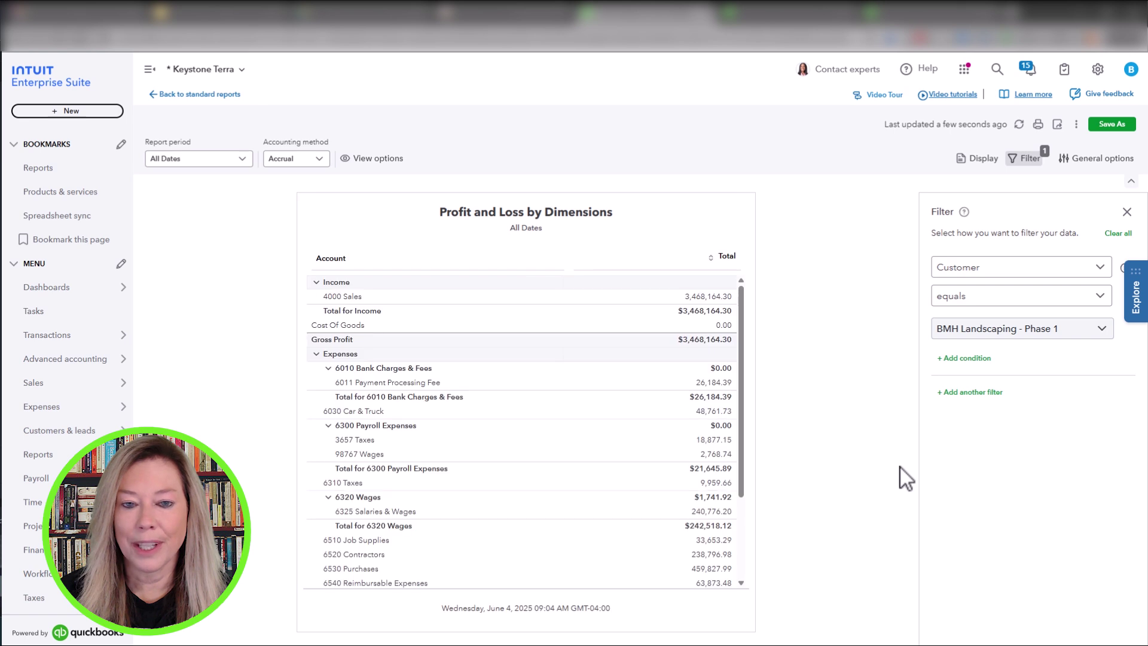
Set Display columns by to Earthwork, found by searching 'ea'.
click(978, 159)
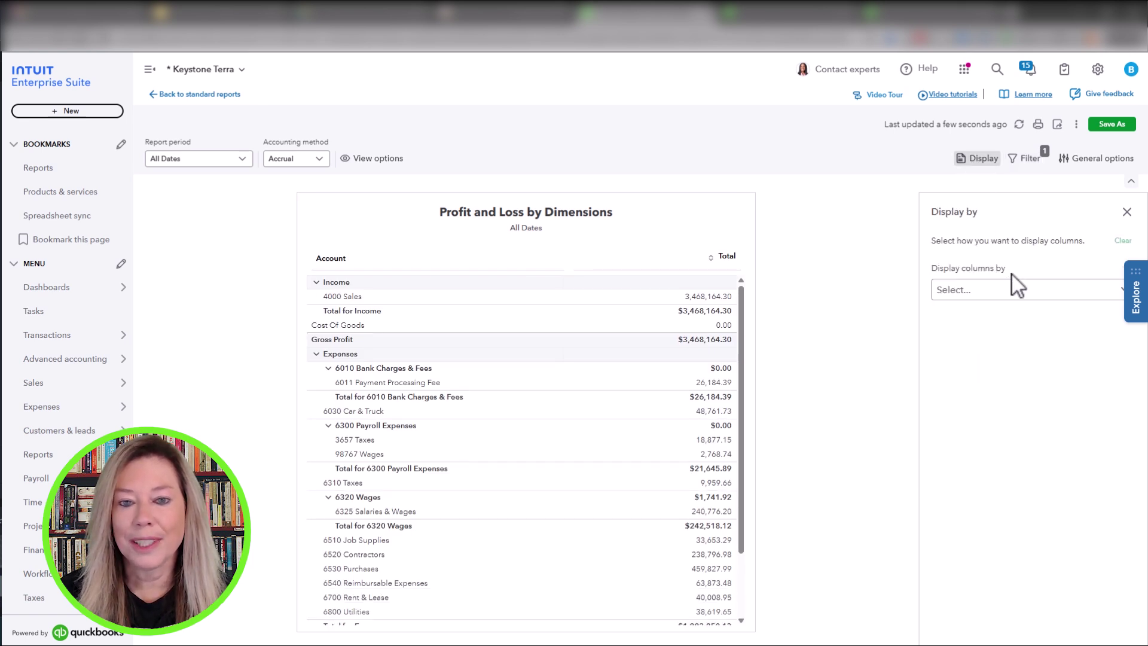
click(1010, 290)
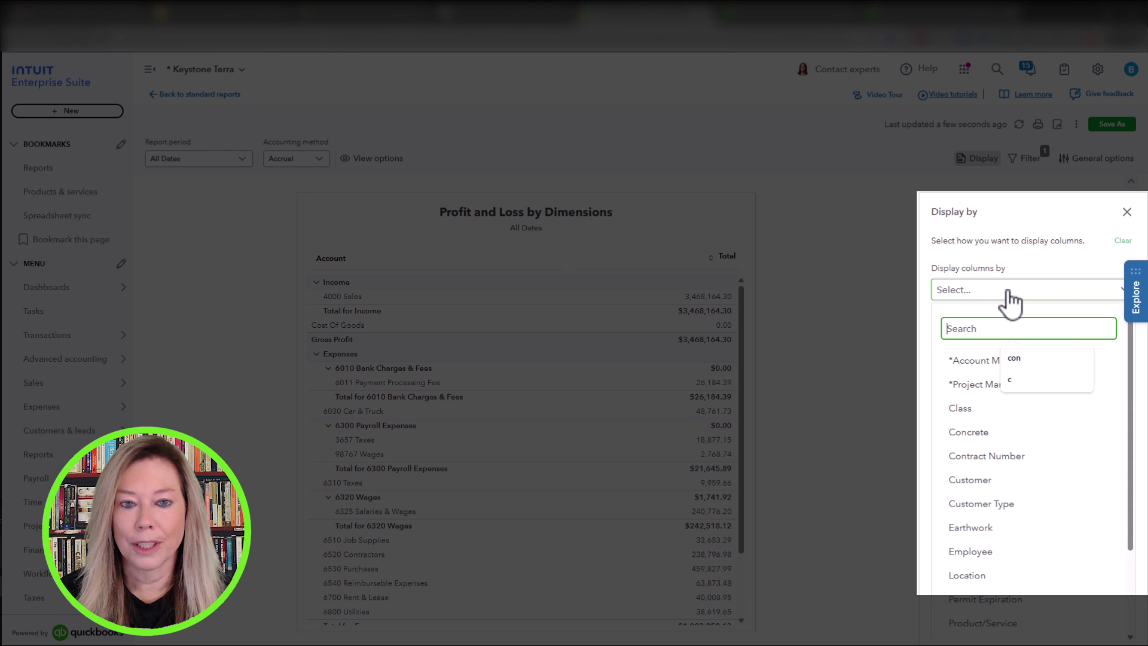
text(ear)
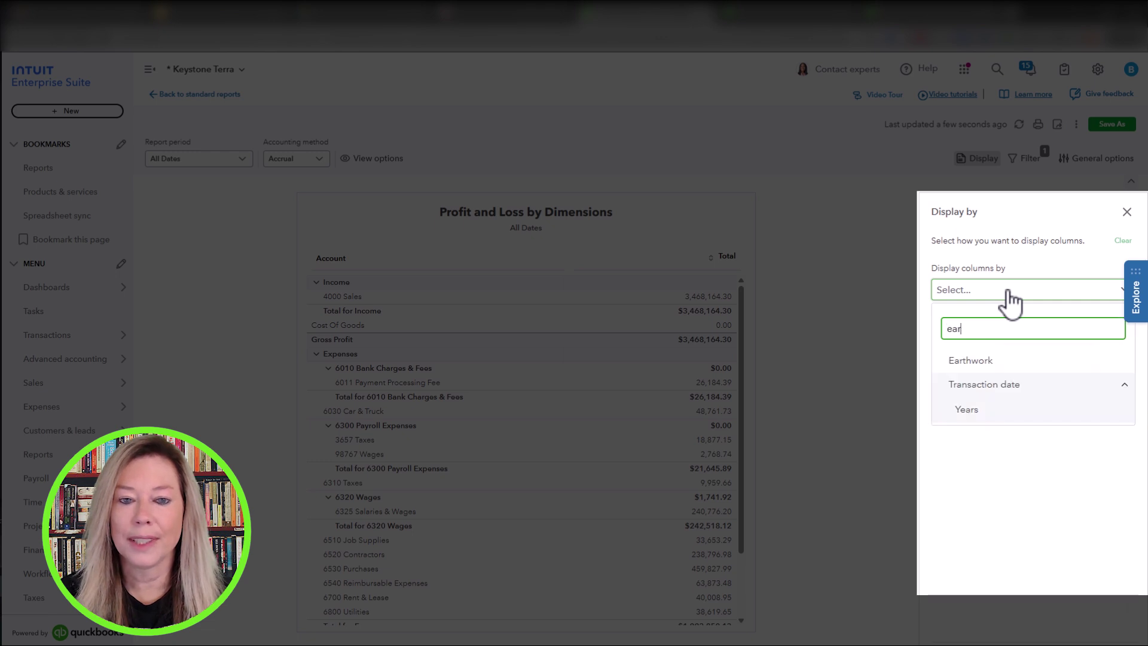
click(997, 361)
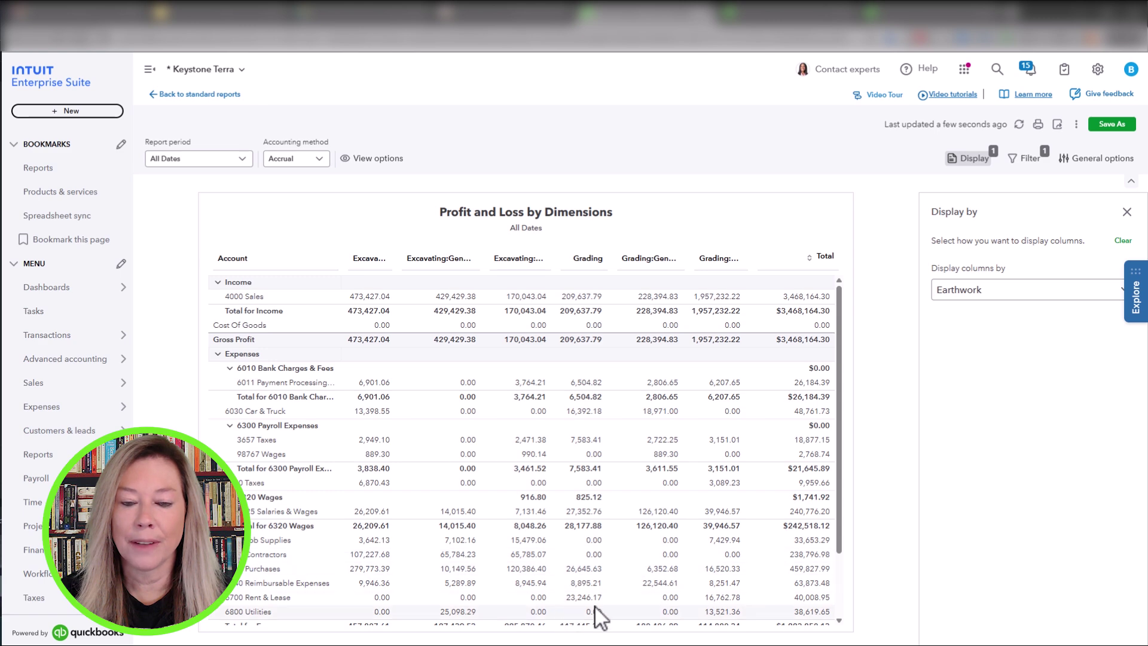
Add an Earthwork filter condition for Excavating, Excavating:General and Excavating:Sub.
click(1026, 158)
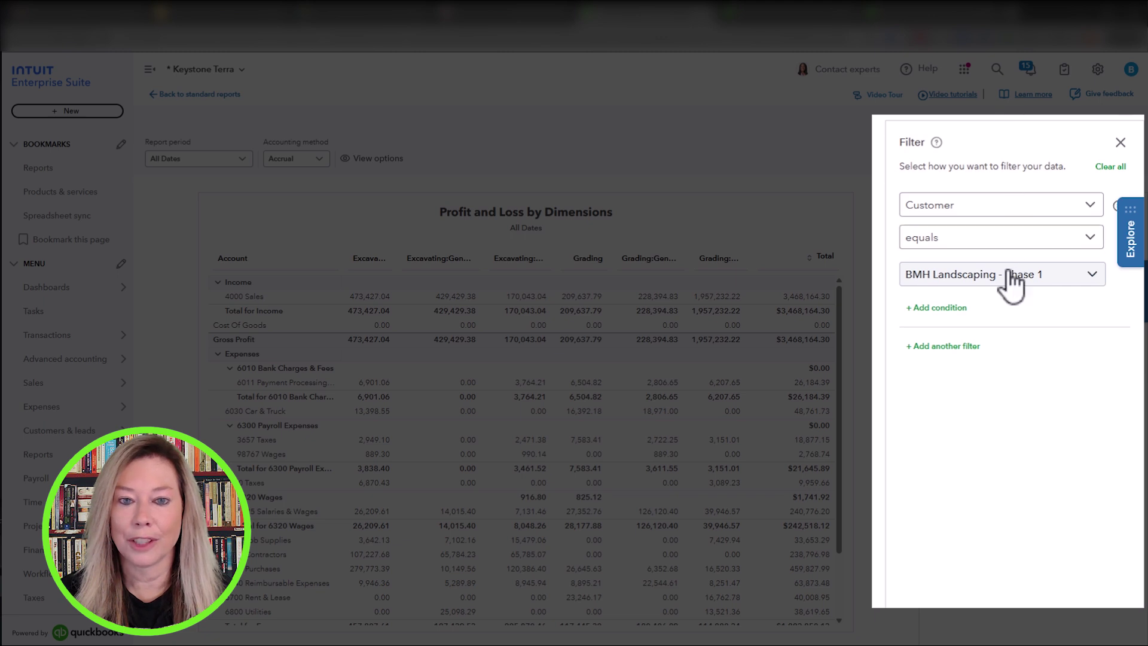
click(940, 307)
click(958, 316)
text(ear)
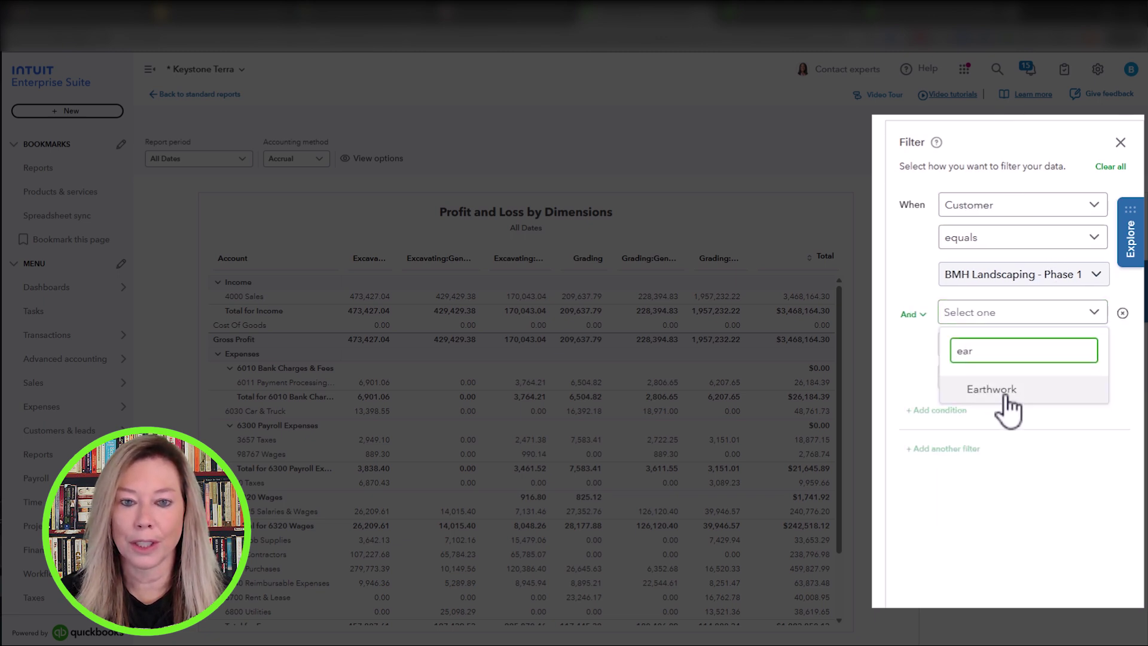
click(991, 390)
click(989, 386)
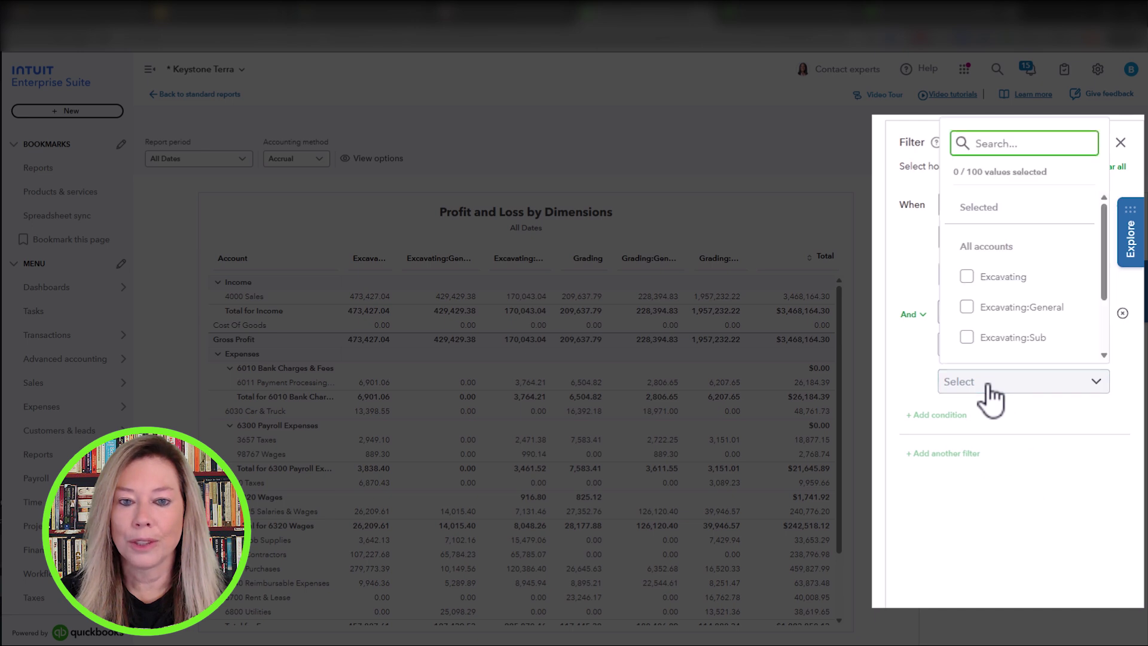
text(ex)
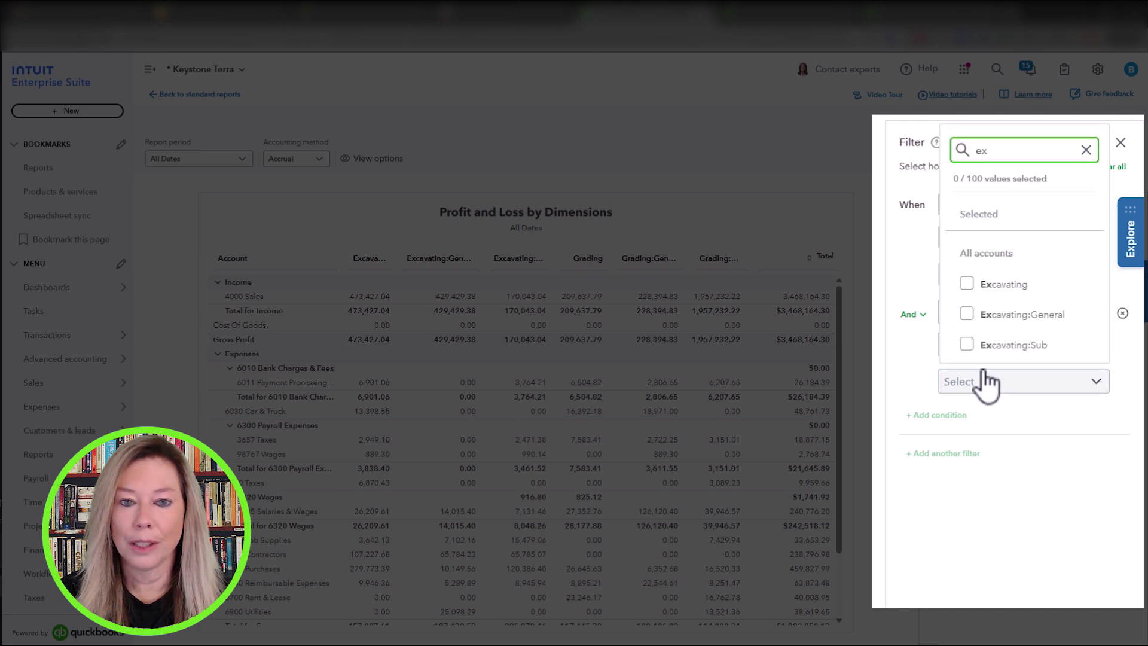
click(966, 285)
click(967, 339)
scroll(972, 344, down, 1)
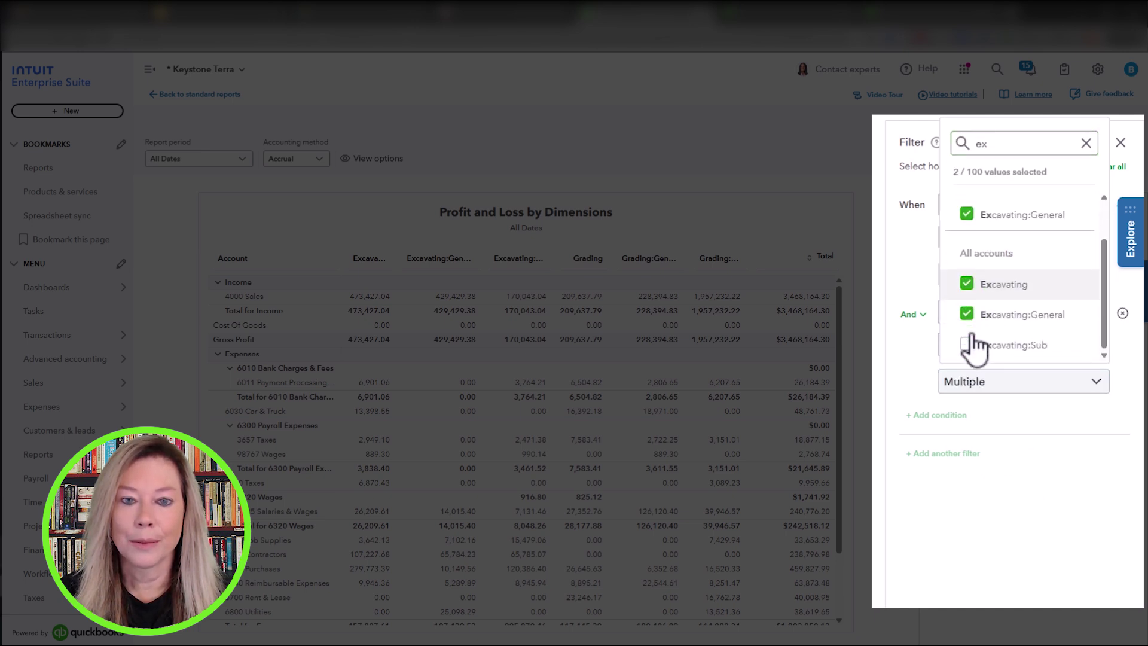
click(967, 350)
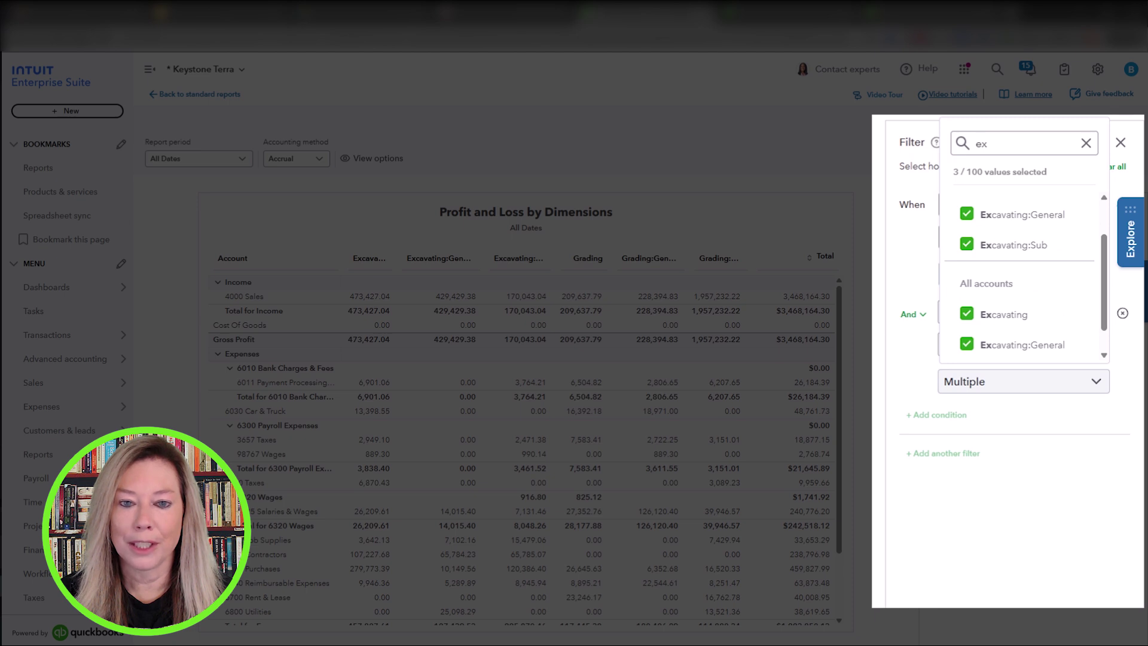
key(Escape)
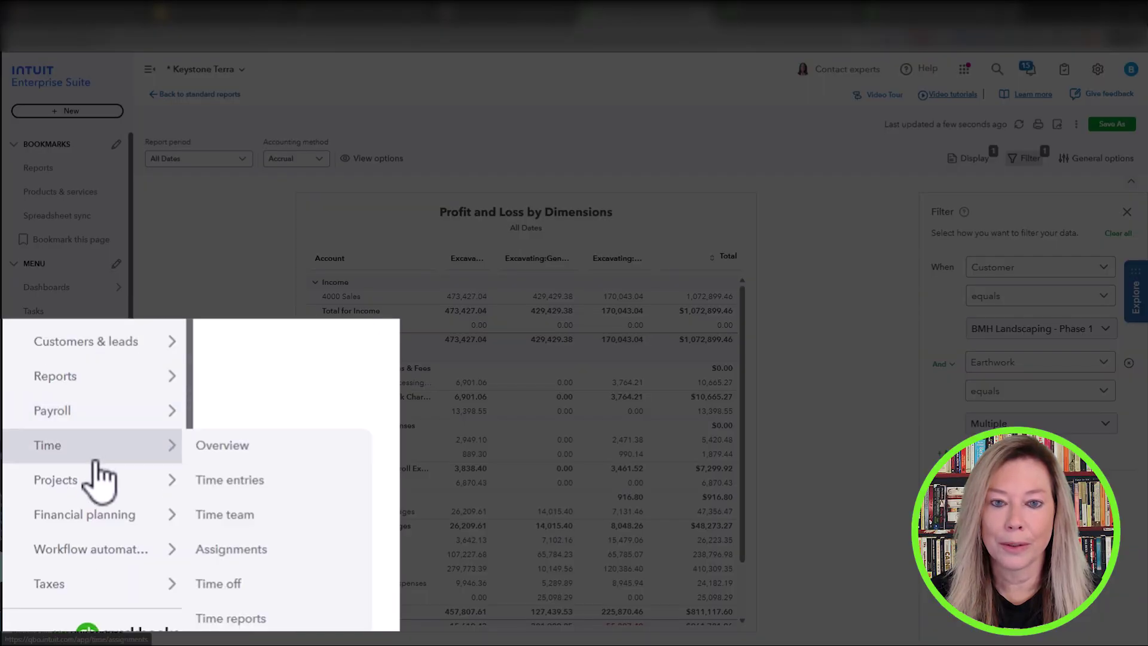
Open Transaction Report for Concrete Foundations - PT from Reports > Custom reports.
mouse_move(67, 456)
click(249, 411)
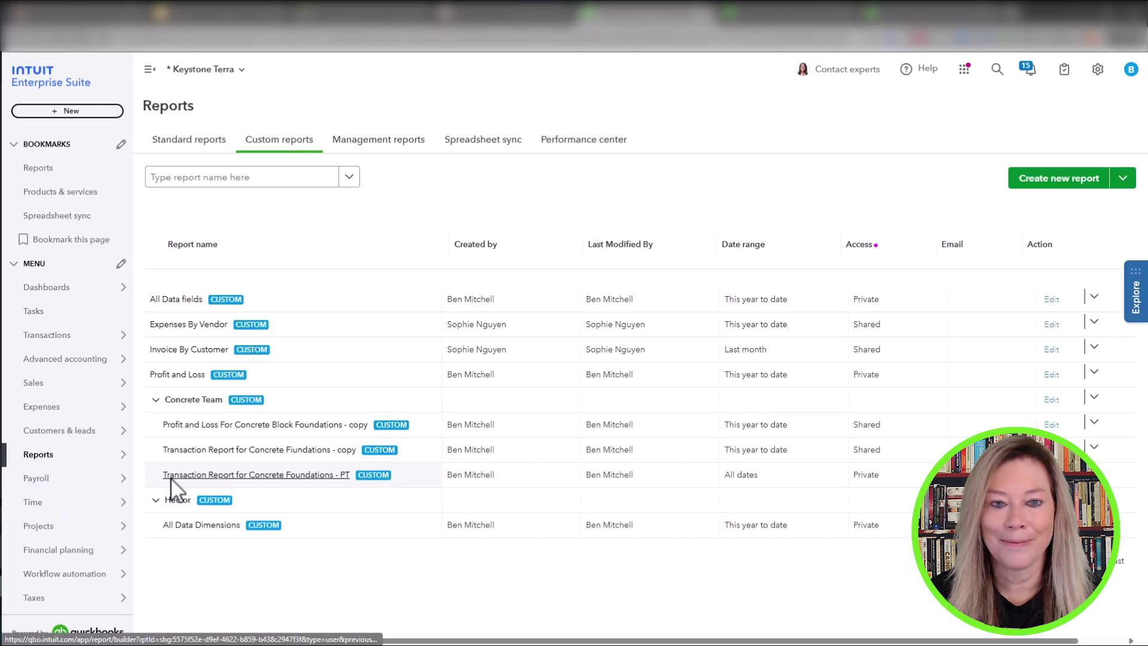
click(238, 475)
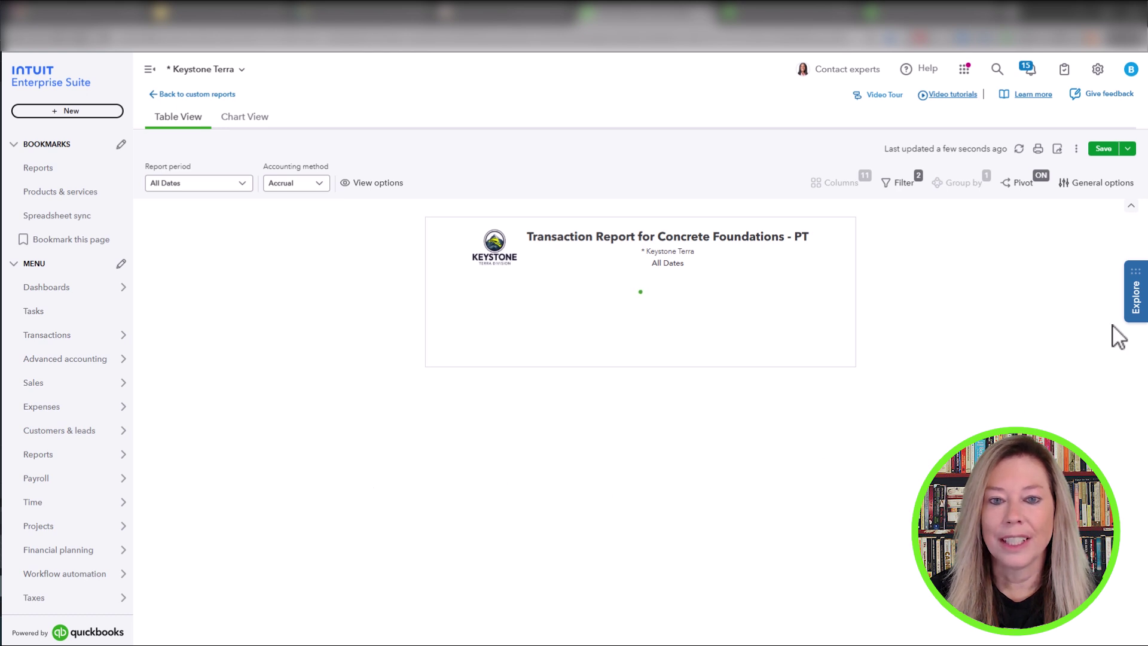
Review the Concrete filter conditions and confirm Concrete Full Name is among the report's columns.
click(901, 185)
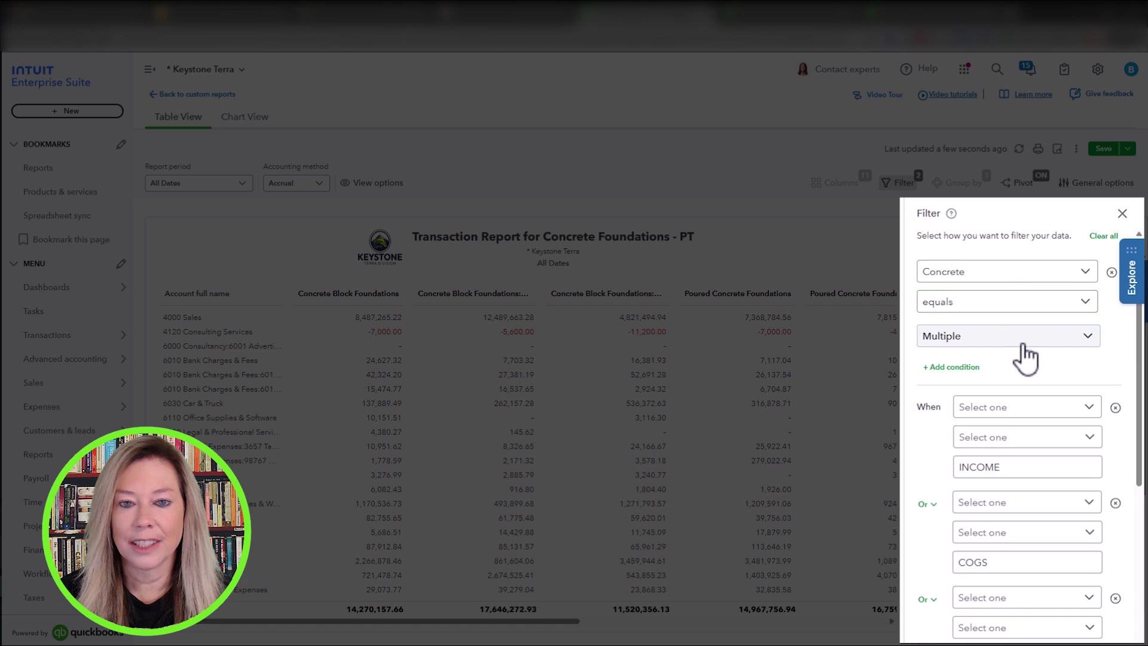
scroll(1024, 354, down, 3)
scroll(1023, 358, down, 2)
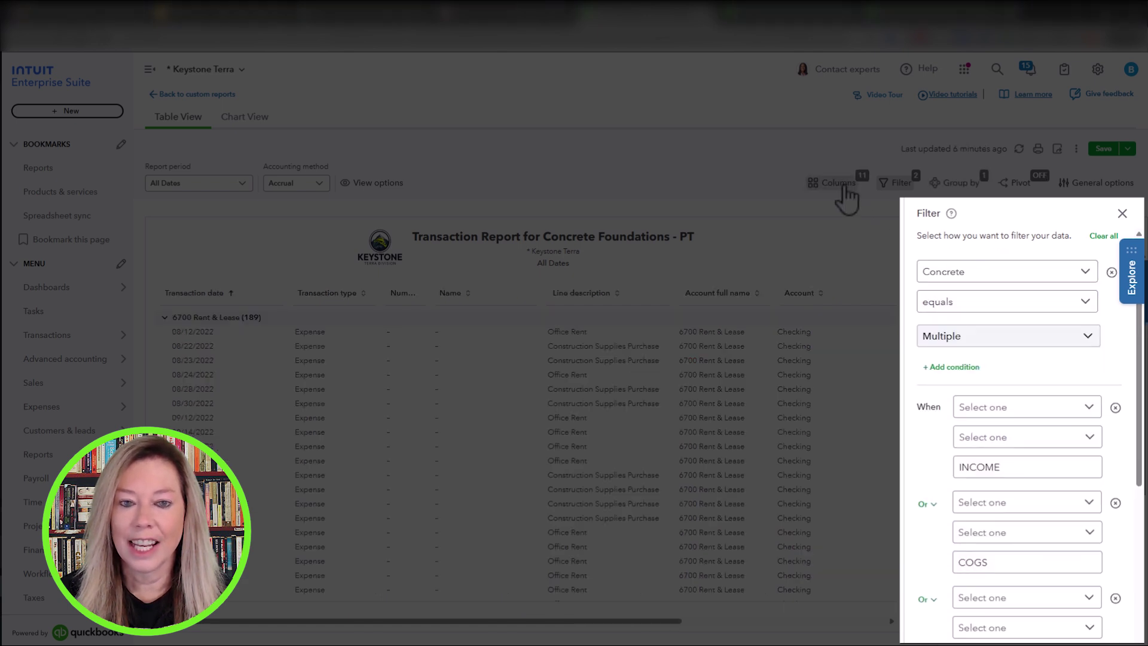
click(845, 188)
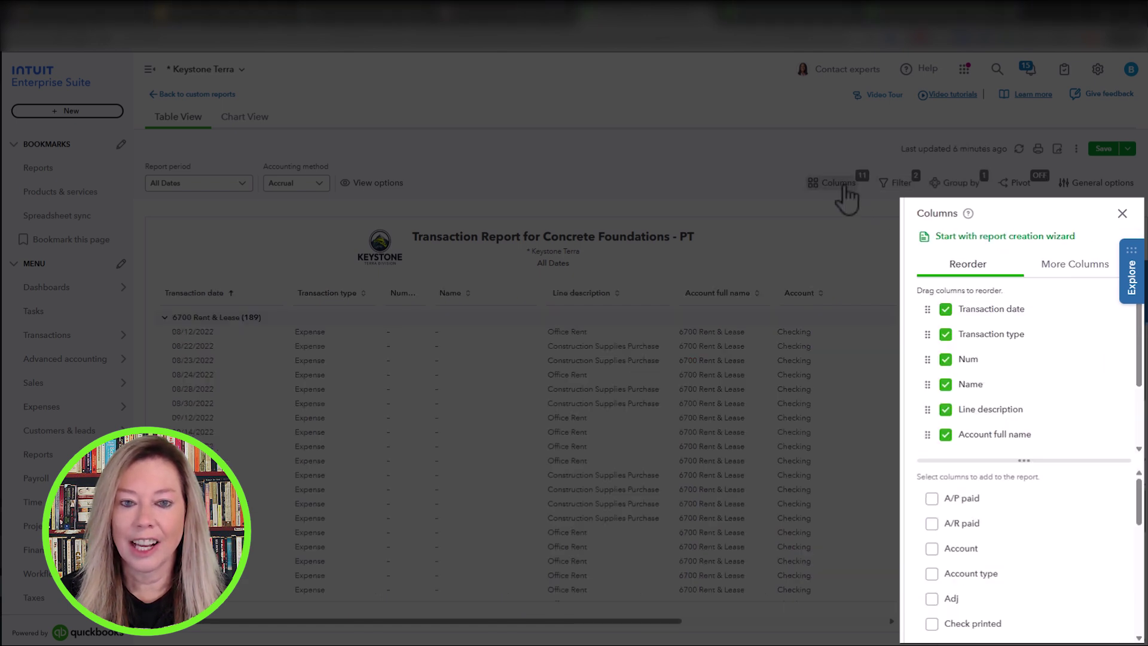
scroll(986, 379, down, 3)
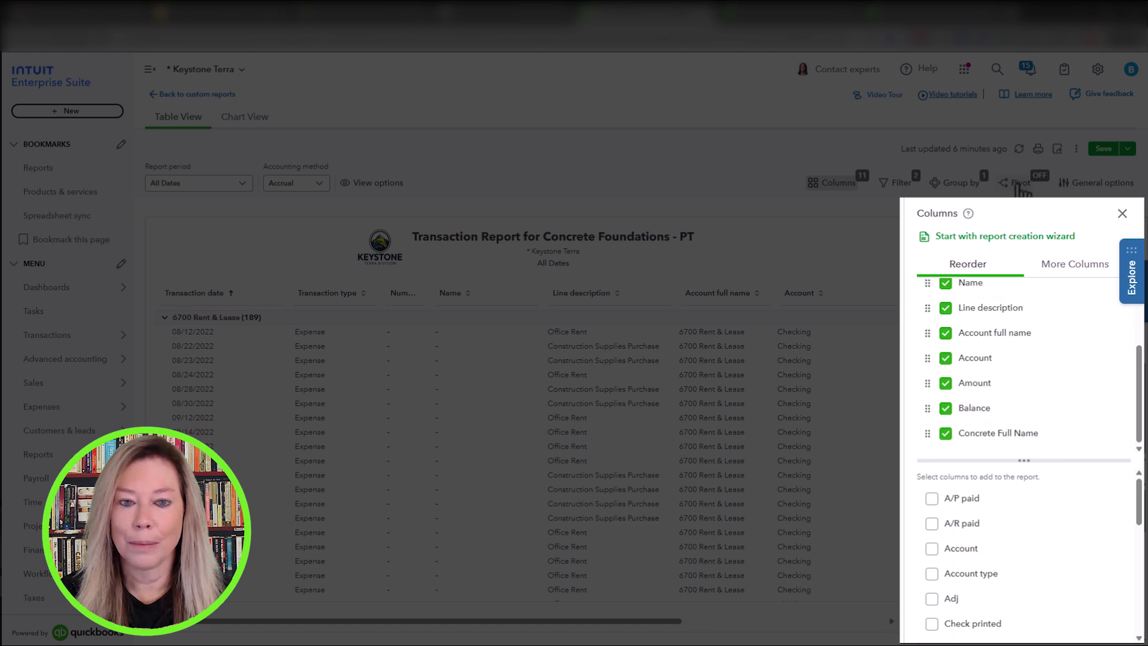
Set pivot rows to Account full name, columns to Concrete Full Name, and values to Amount.
click(1019, 184)
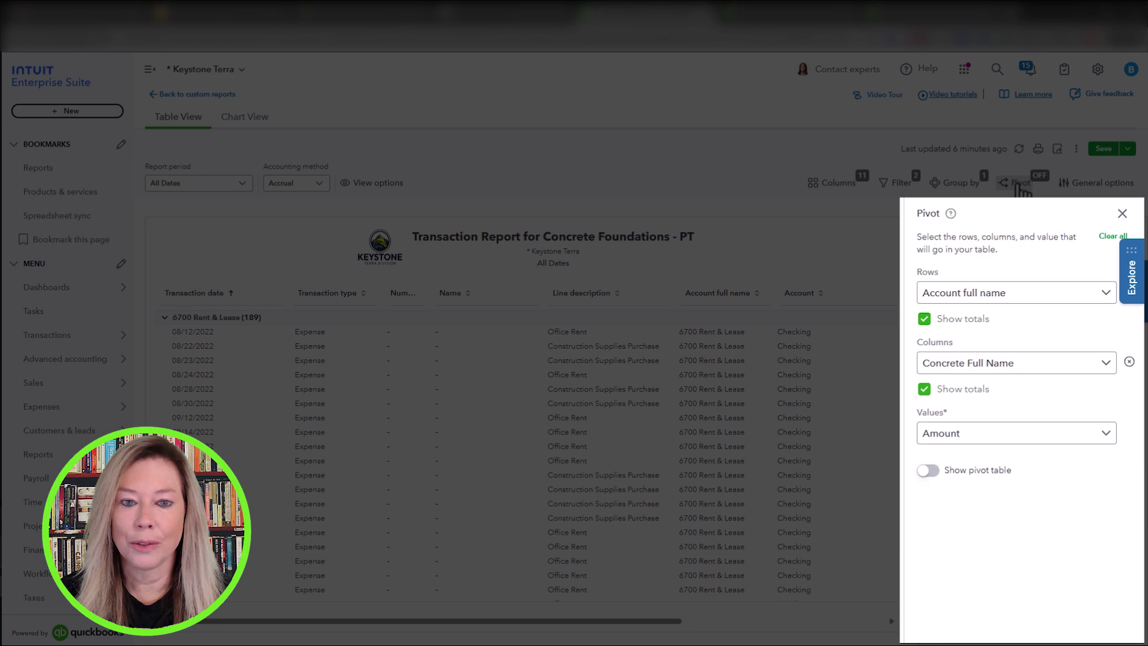
click(1106, 293)
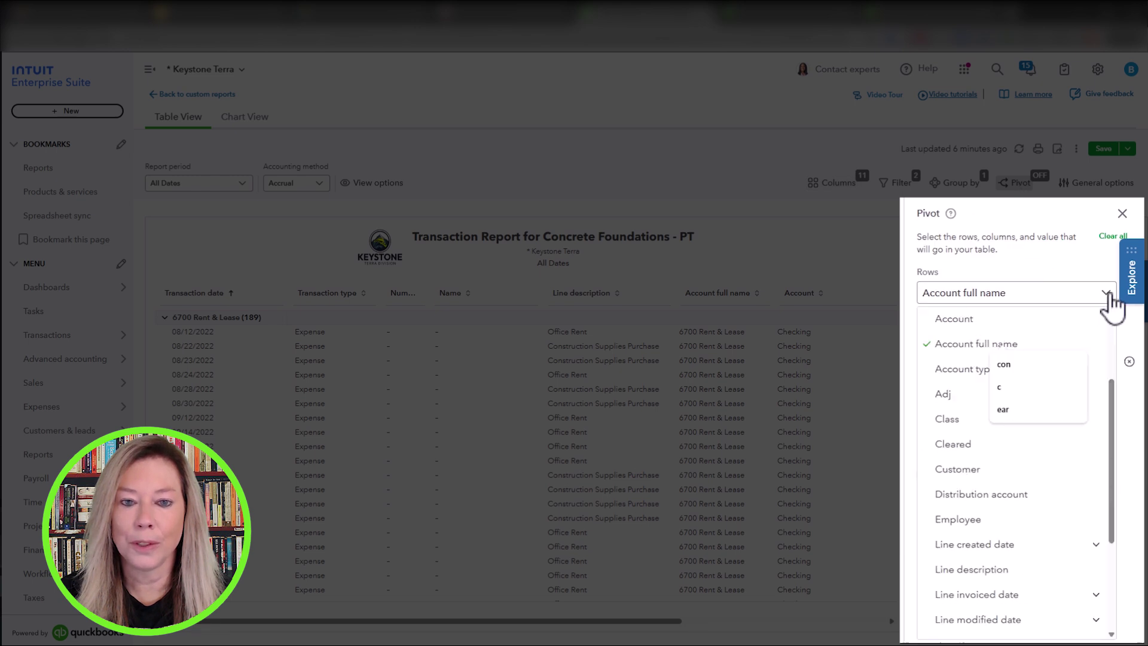
click(1107, 293)
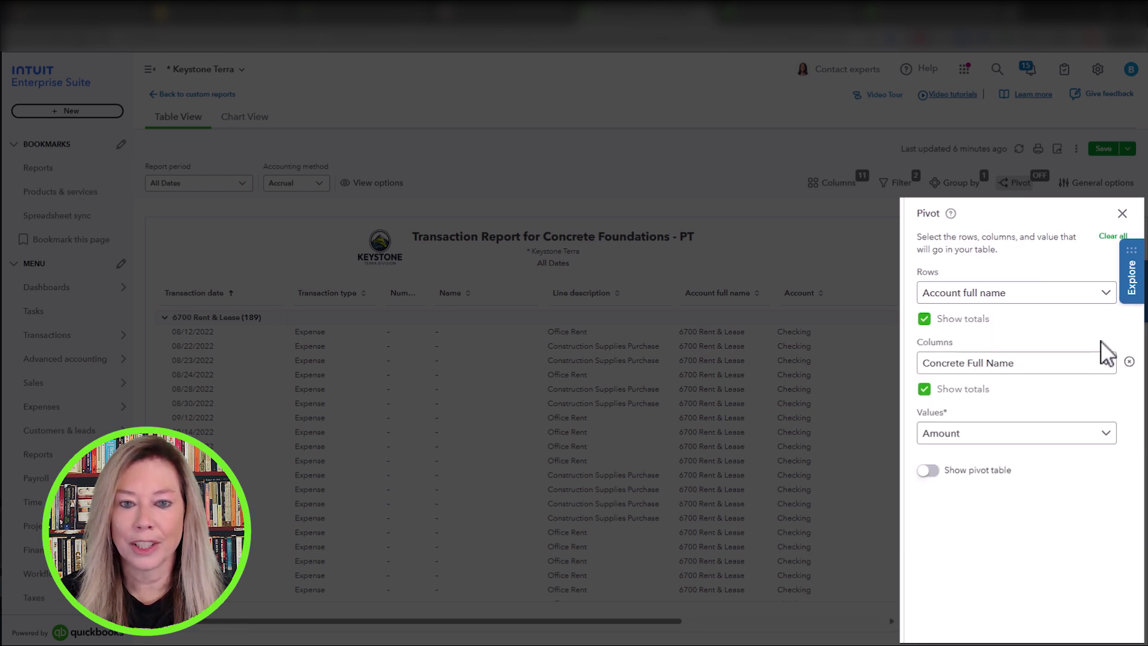
click(1106, 365)
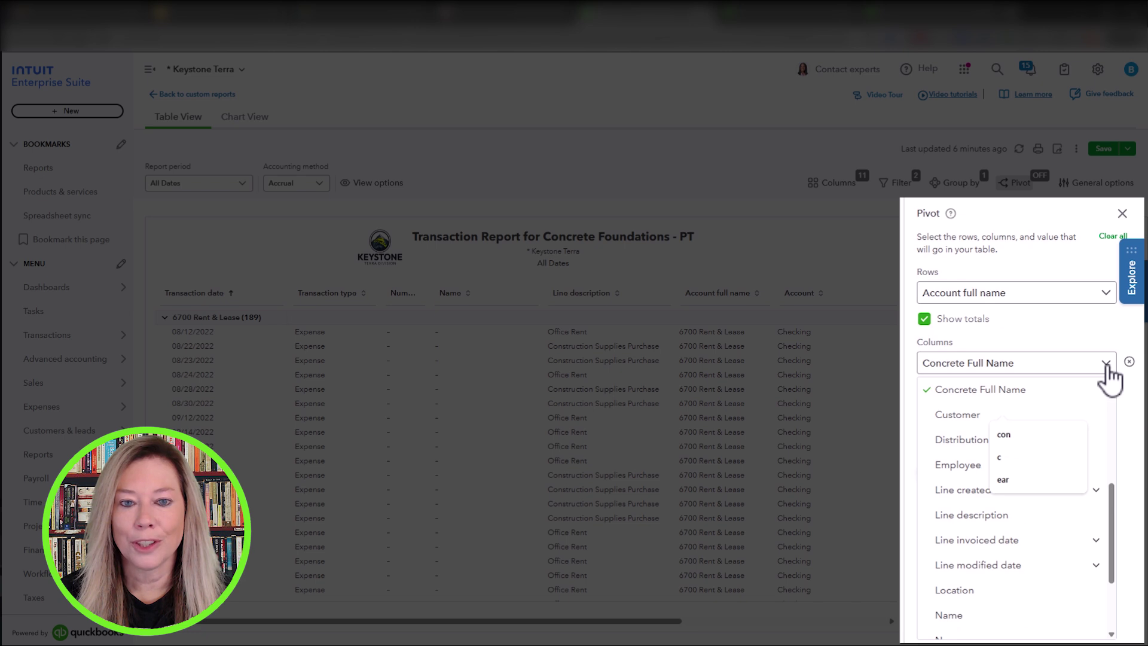
click(1106, 364)
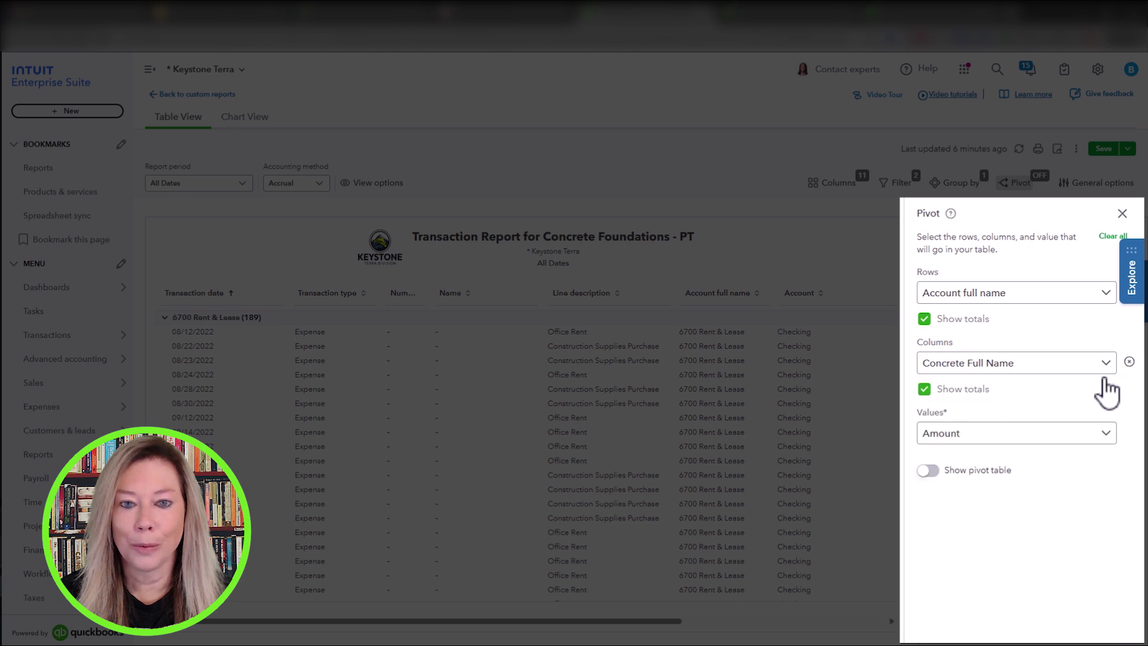
click(1105, 435)
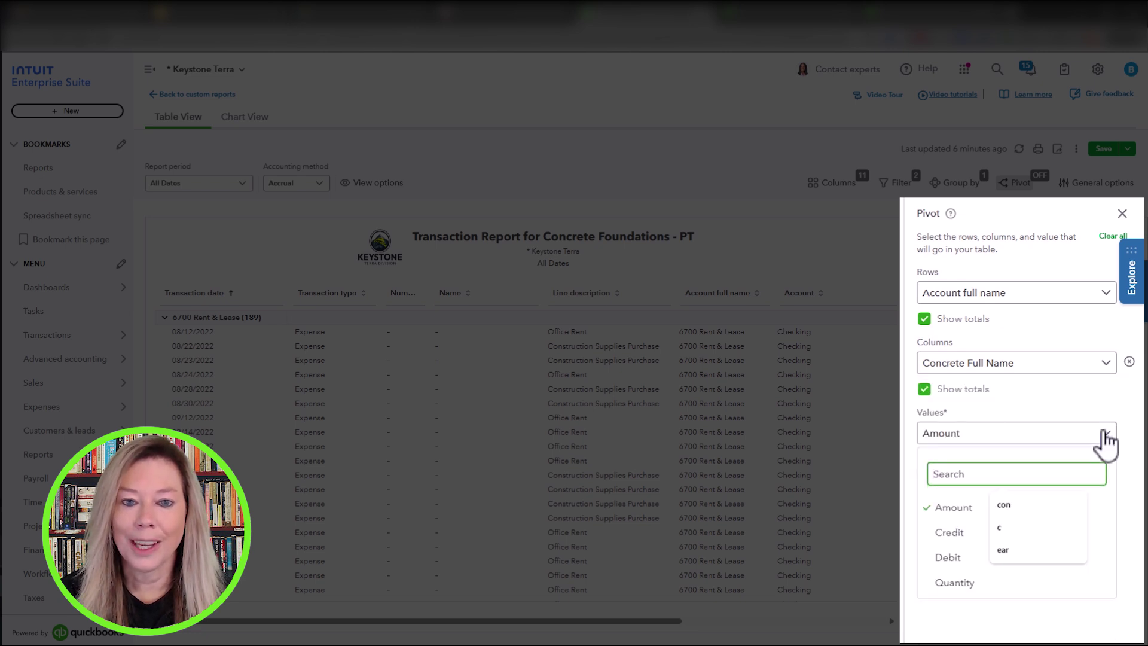
click(1105, 435)
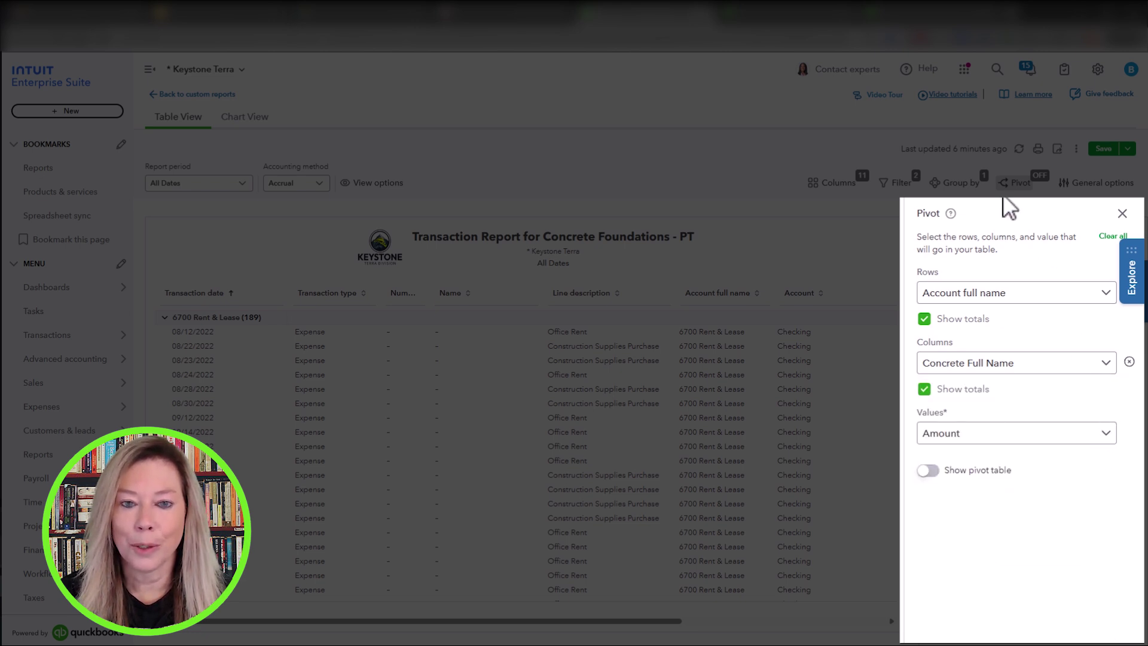
Recheck the filter conditions, then switch on Show pivot table.
click(914, 185)
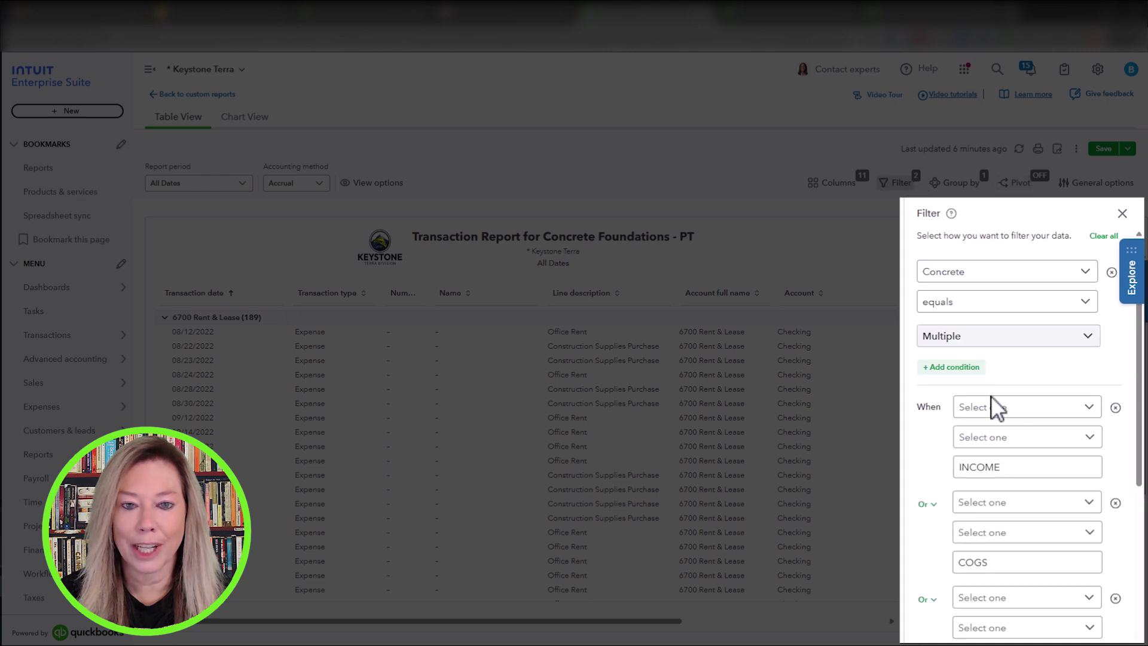
scroll(992, 403, down, 5)
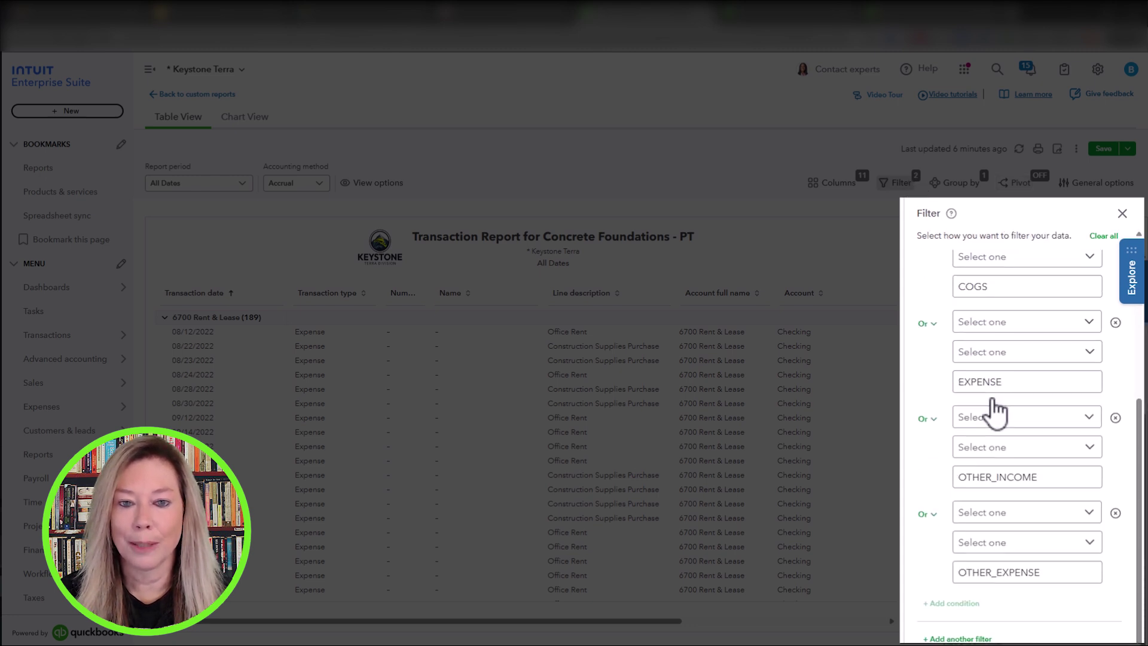
scroll(996, 412, up, 5)
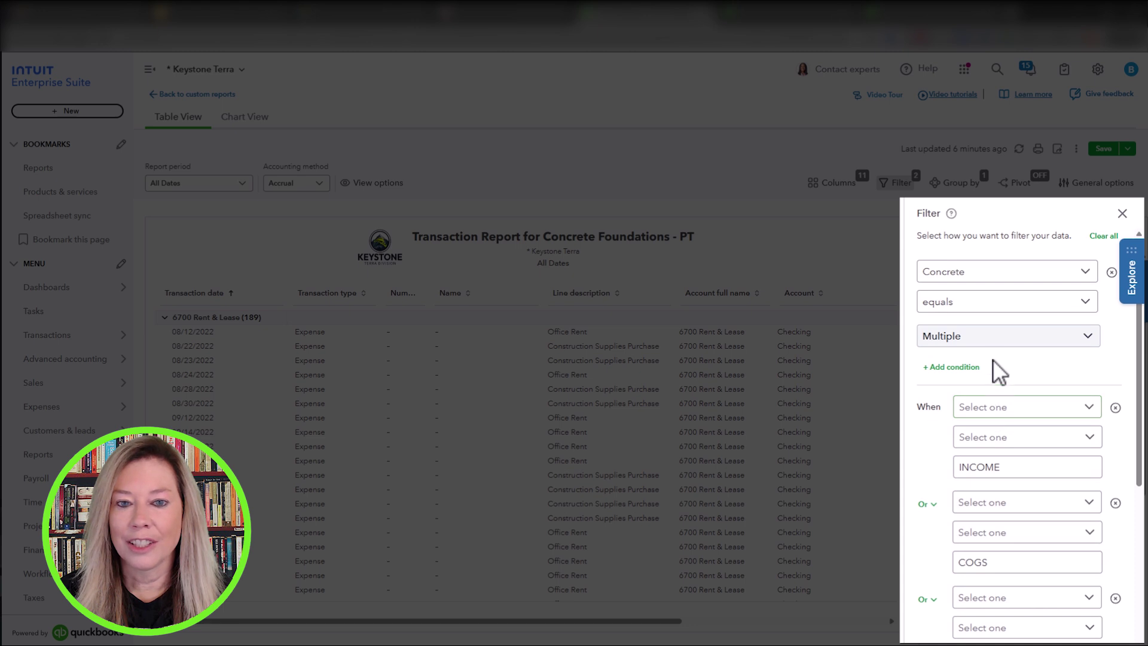
click(1016, 183)
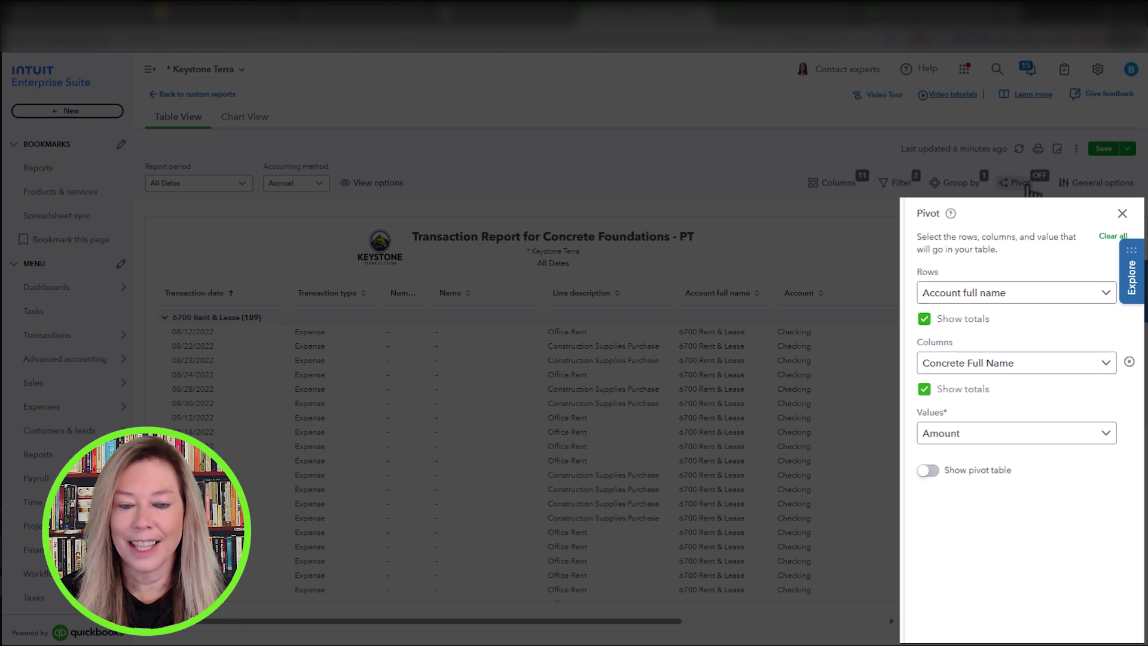
click(929, 470)
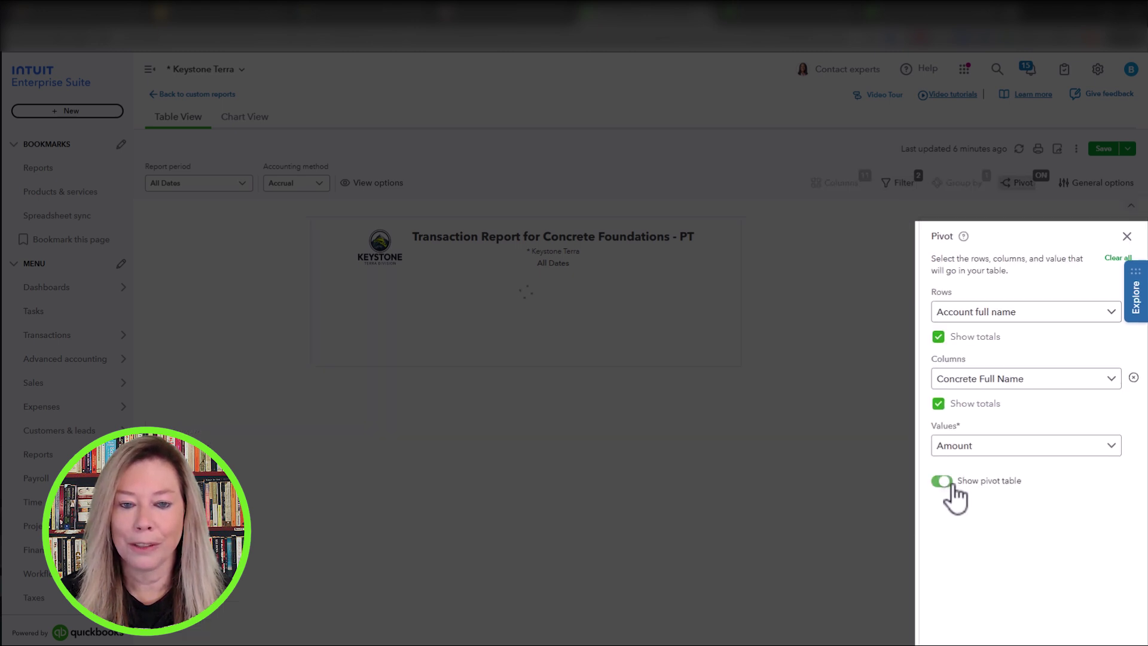